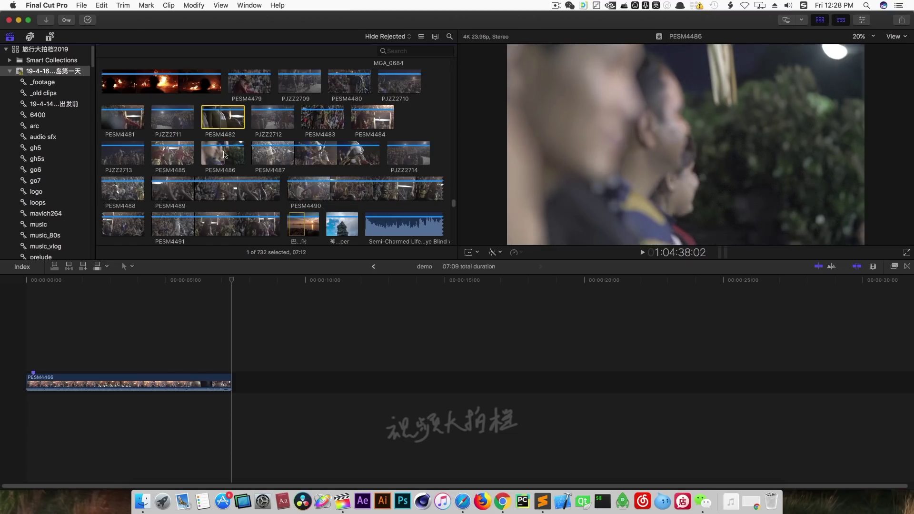
- Preview clip PESM4486 in the browser and hide the timeline
left_click(234, 153)
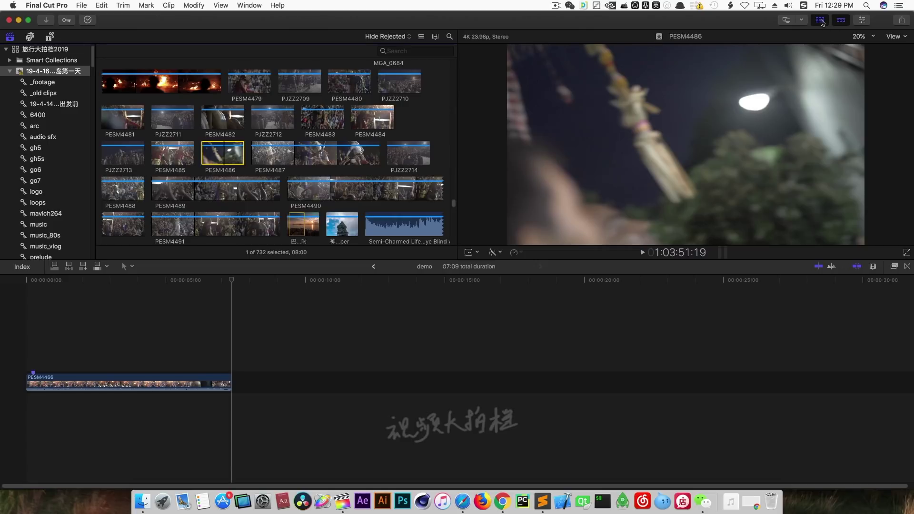
left_click(840, 20)
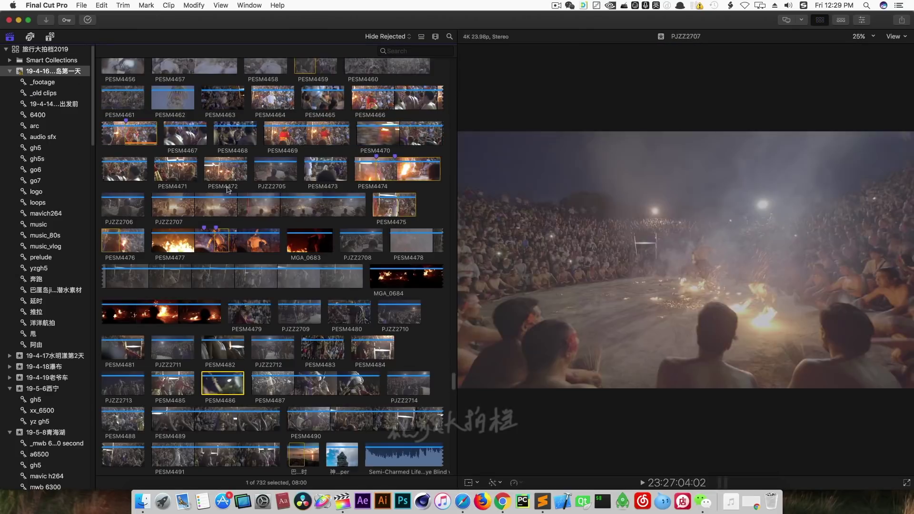
- Browse the clips in the gh5 keyword collection
scroll(44, 157, "down", 1)
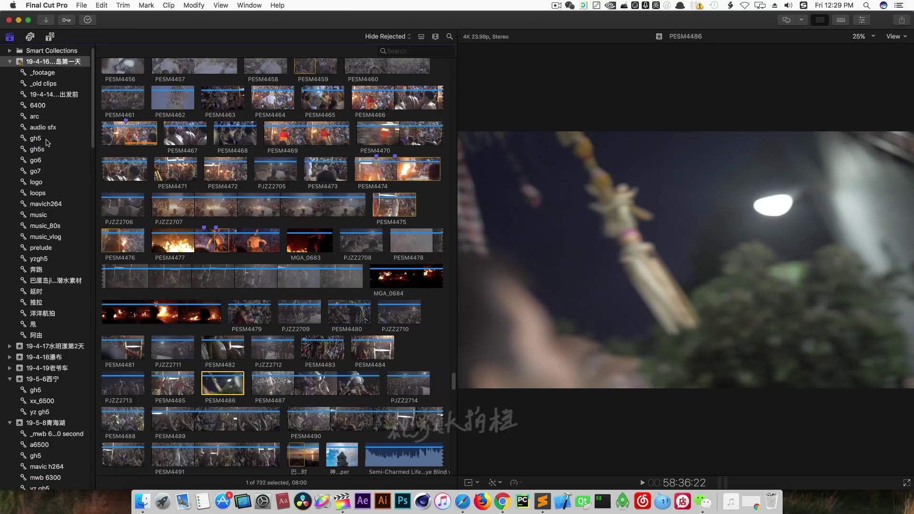
left_click(53, 139)
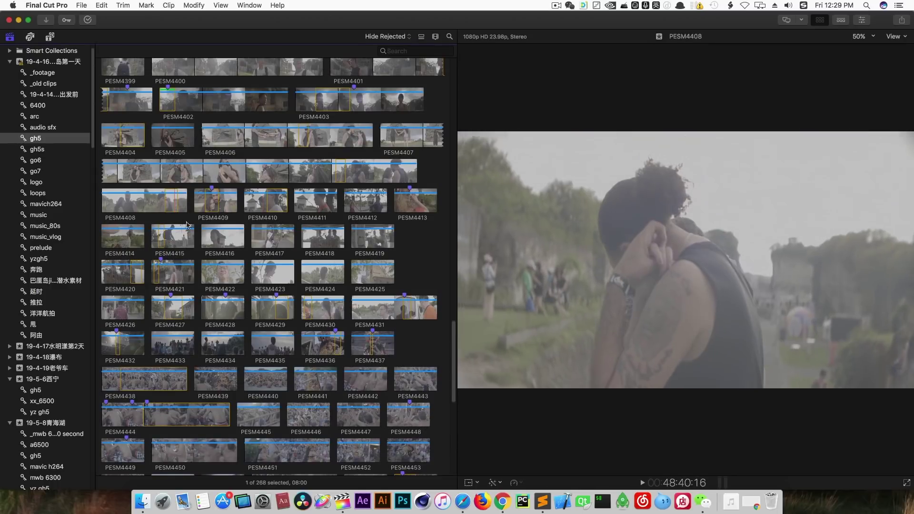
scroll(243, 246, "down", 3)
scroll(243, 246, "up", 4)
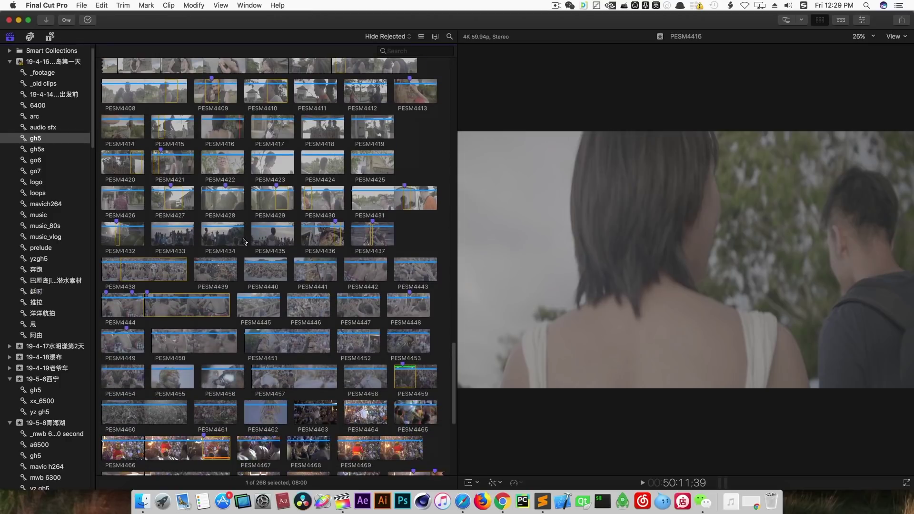
scroll(234, 243, "up", 8)
- Open the gh5s collection and play back clip PJZZ2681
left_click(58, 150)
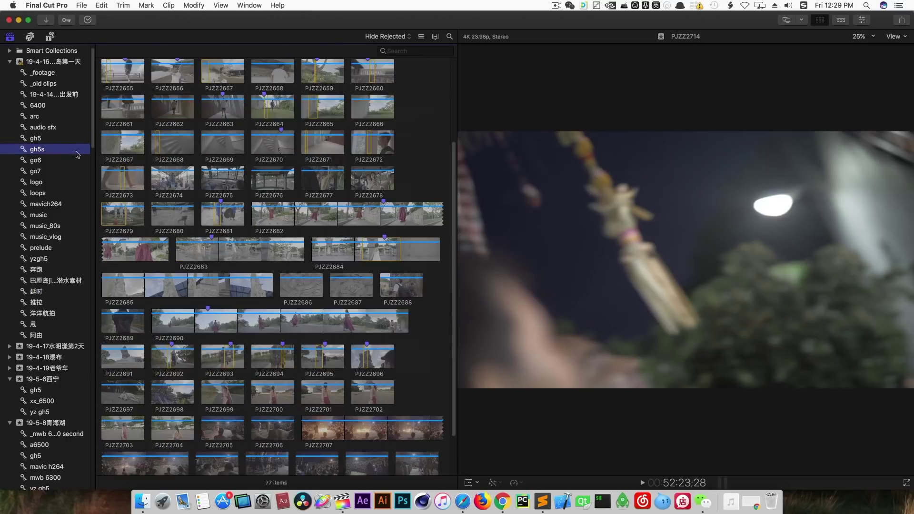
left_click(218, 210)
key("space")
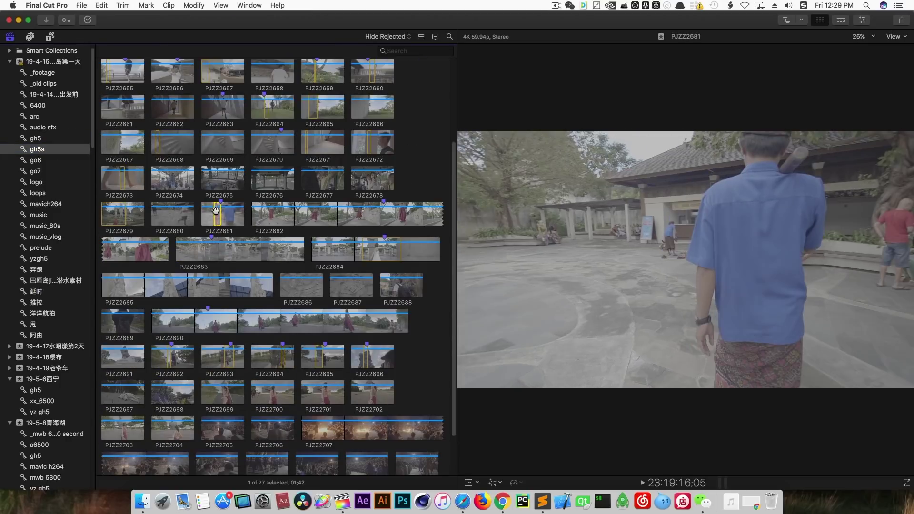
key("space")
key("s")
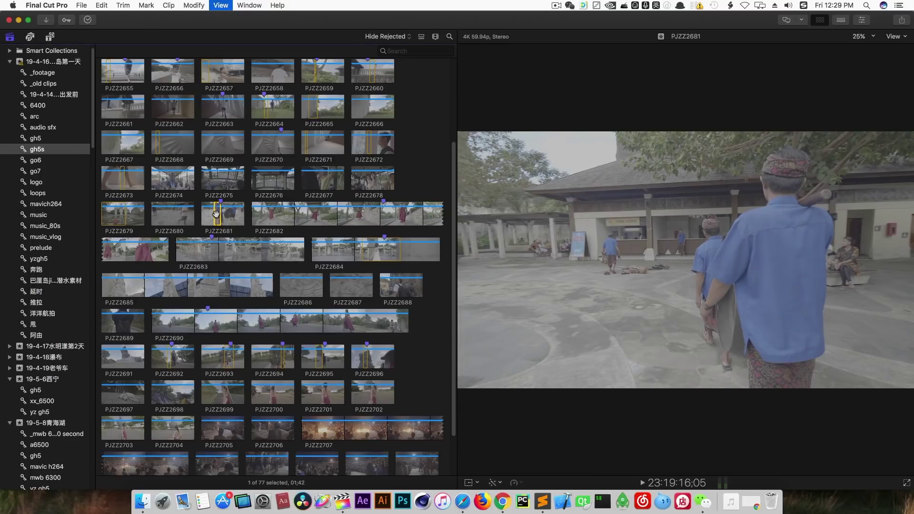
scroll(234, 191, "down", 3)
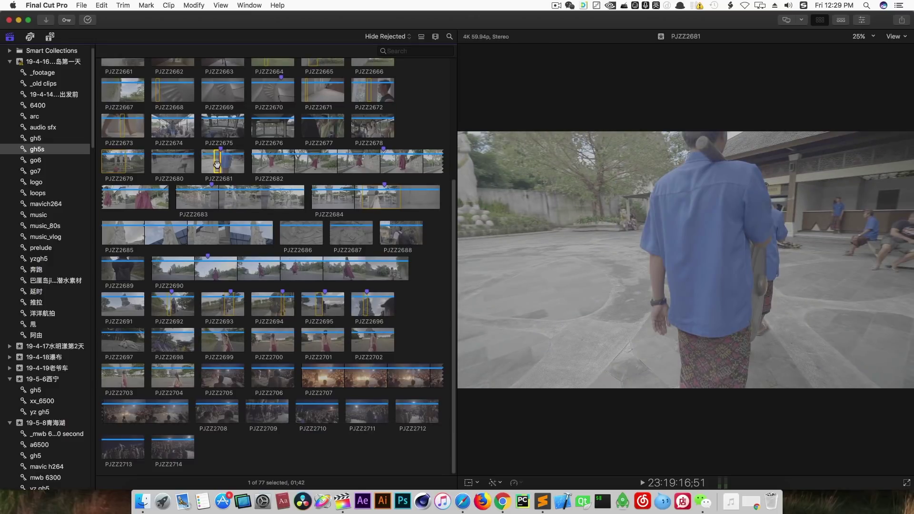
- Preview a range of PJZZ2684 and clip PJZZ2693, then show the go6 collection's 19 clips
left_click(376, 199)
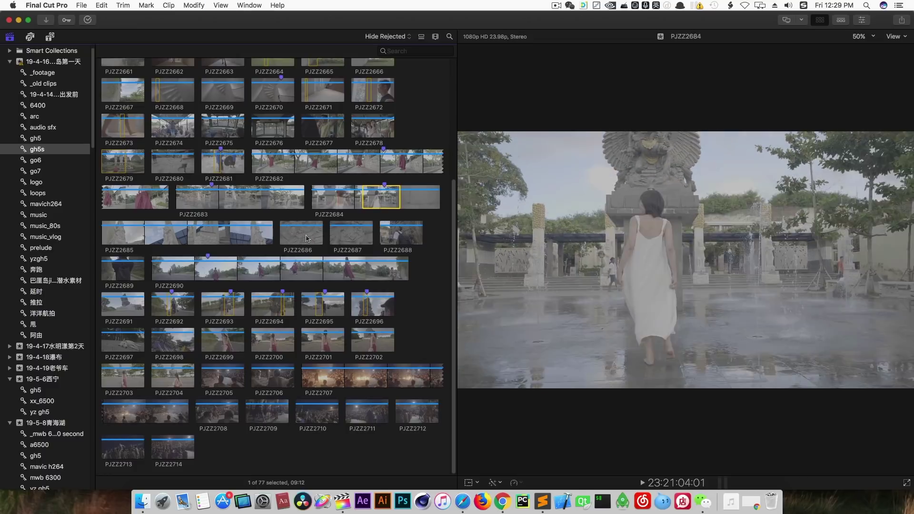
key("space")
left_click(228, 305)
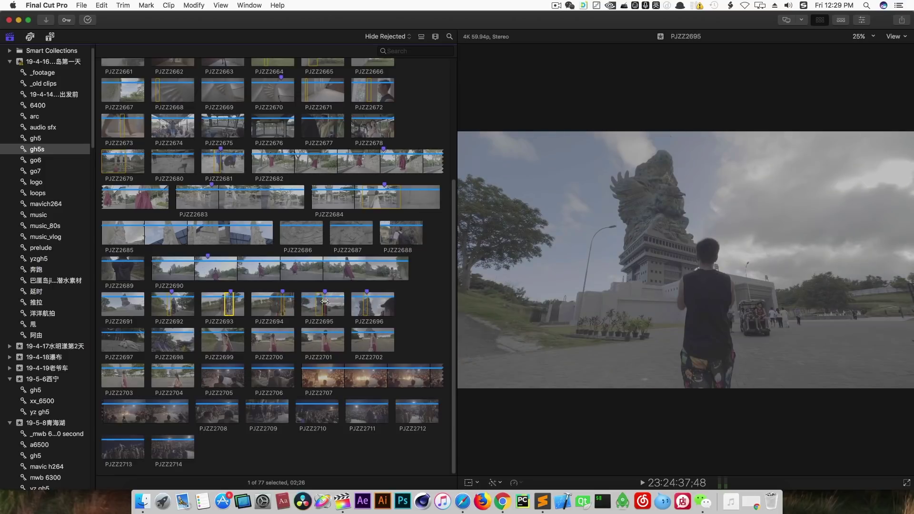
left_click(53, 163)
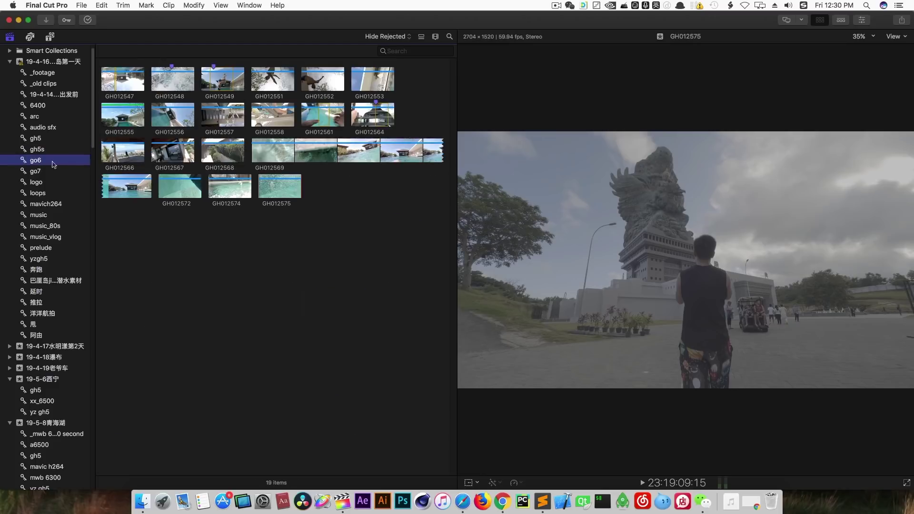
- Delete clip GH012547, moving its media to the Trash
left_click(109, 84)
key("space")
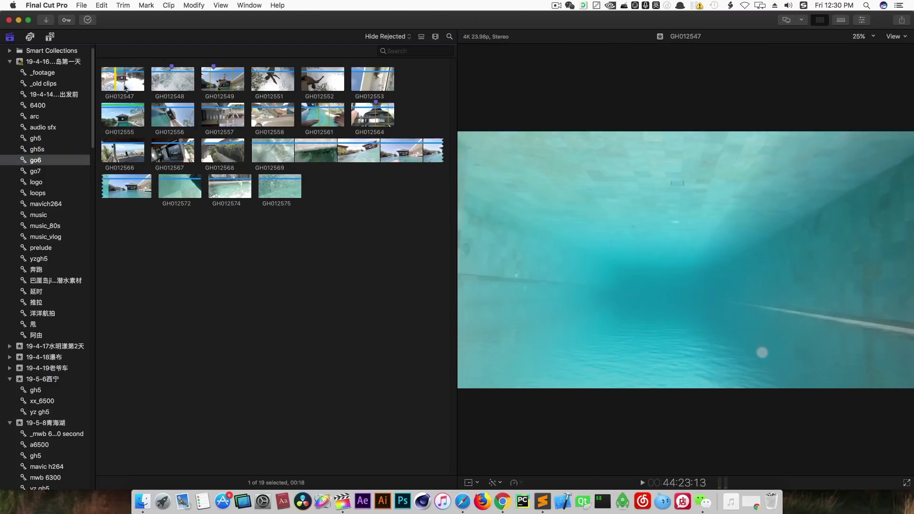
key("super+BackSpace")
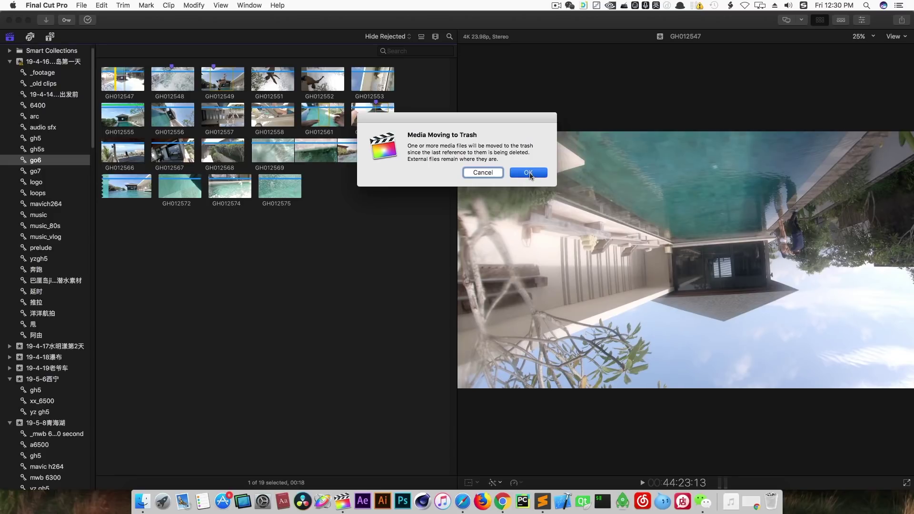
left_click(529, 173)
- Add a marker at the sky moment in clip GH012575
left_click(208, 189)
key("space")
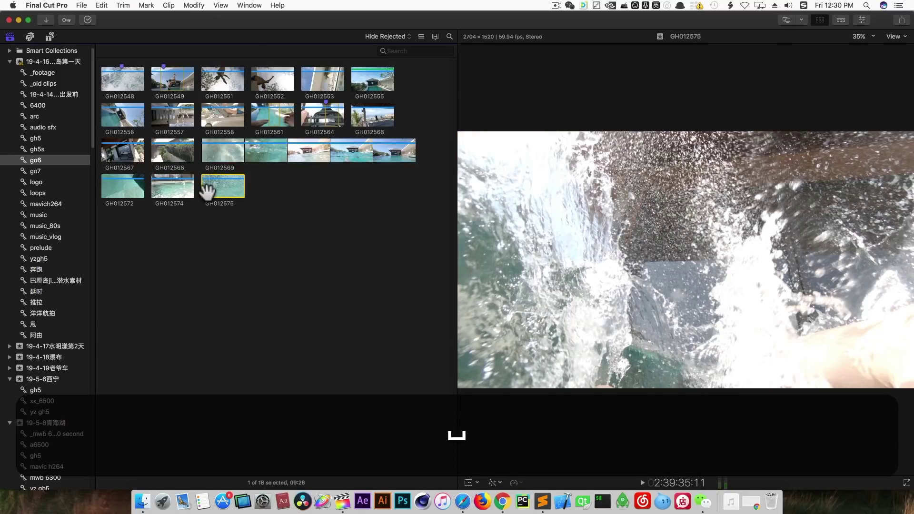
key("Right")
key("Right")
key("Right")
key("Right")
key("Right")
key("Right")
key("Right")
key("Right")
key("Right")
key("Right")
key("Left")
key("Left")
key("Left")
key("Left")
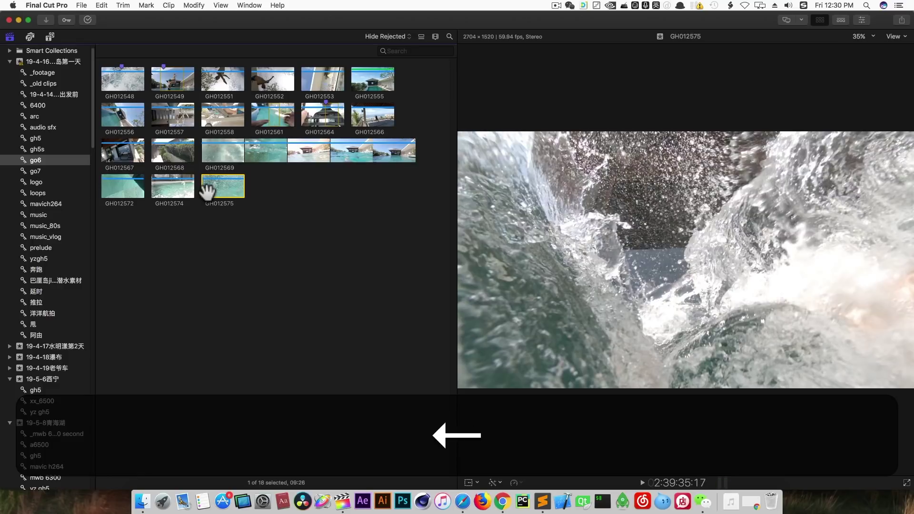
key("Right")
key("Right")
key("Right")
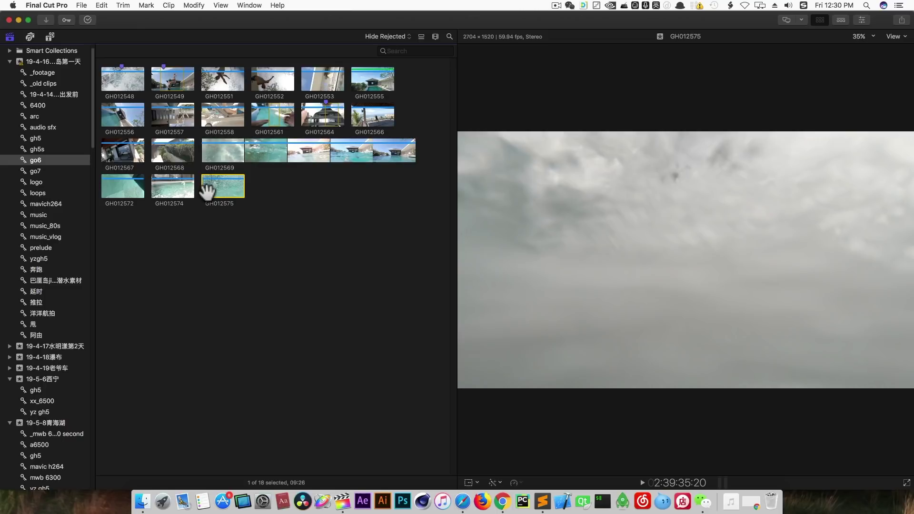
key("m")
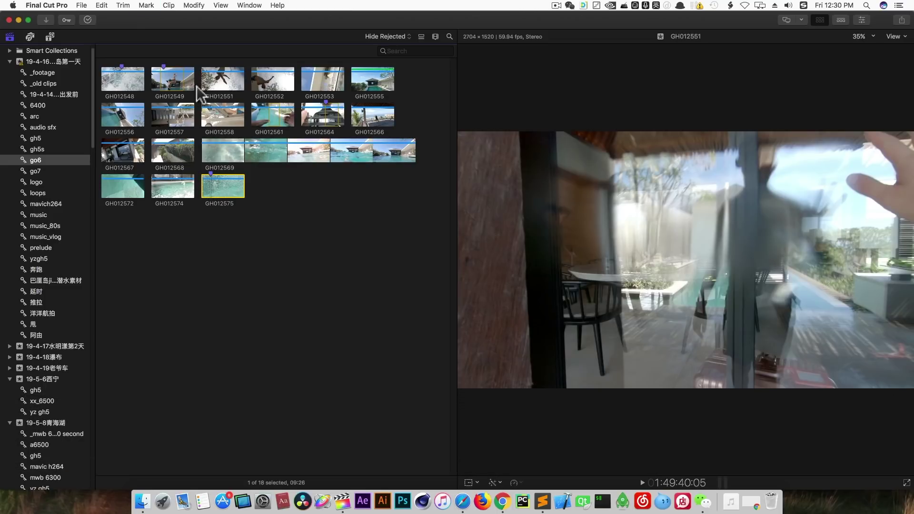
- Mark a short range of clip GH012549 as a favorite
left_click_drag(162, 76, 179, 79)
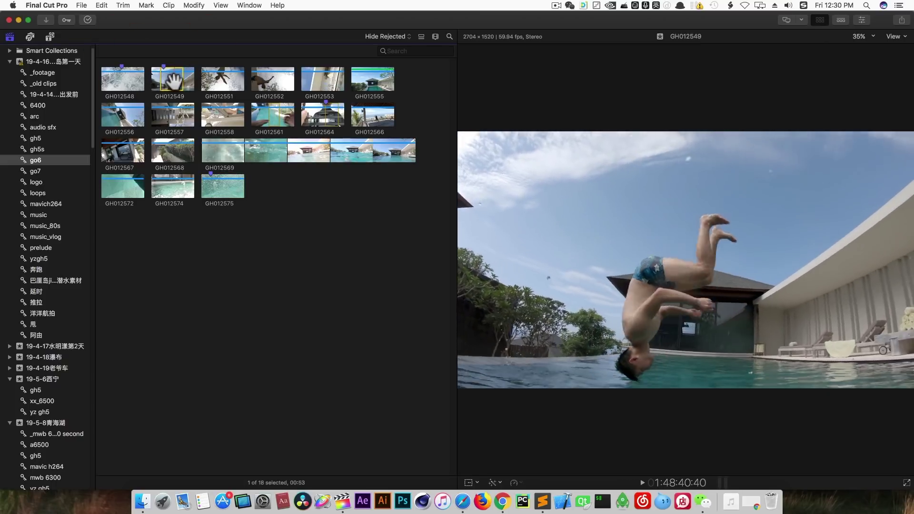
key("o")
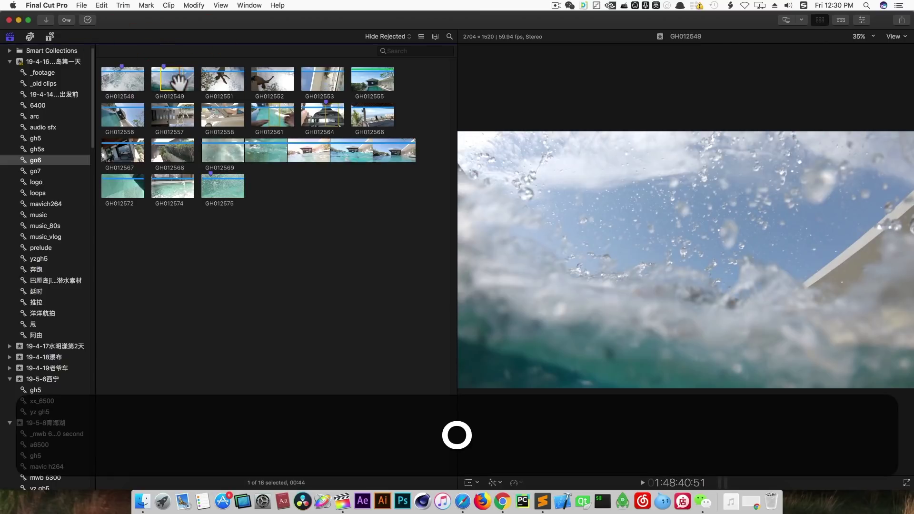
key("f")
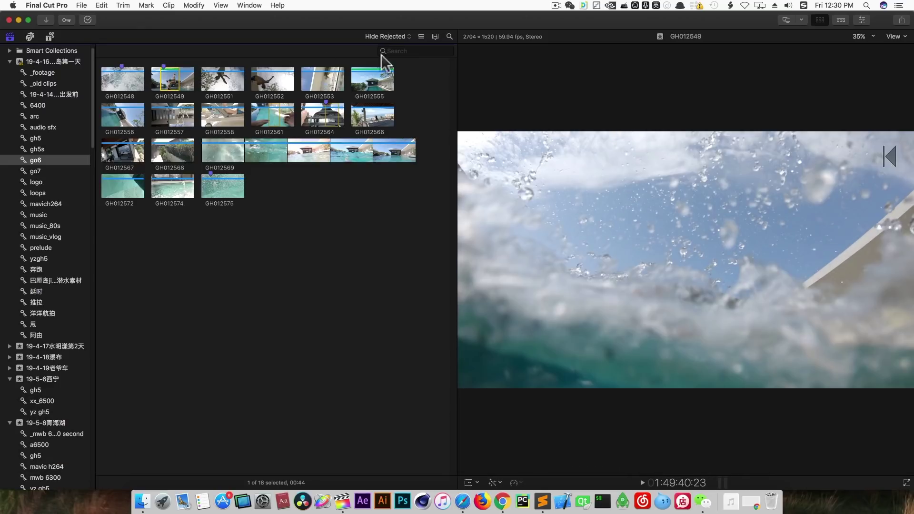
- Filter to Favorites to check GH012555, then restore Hide Rejected on the gh5s collection
left_click(408, 37)
left_click(394, 53)
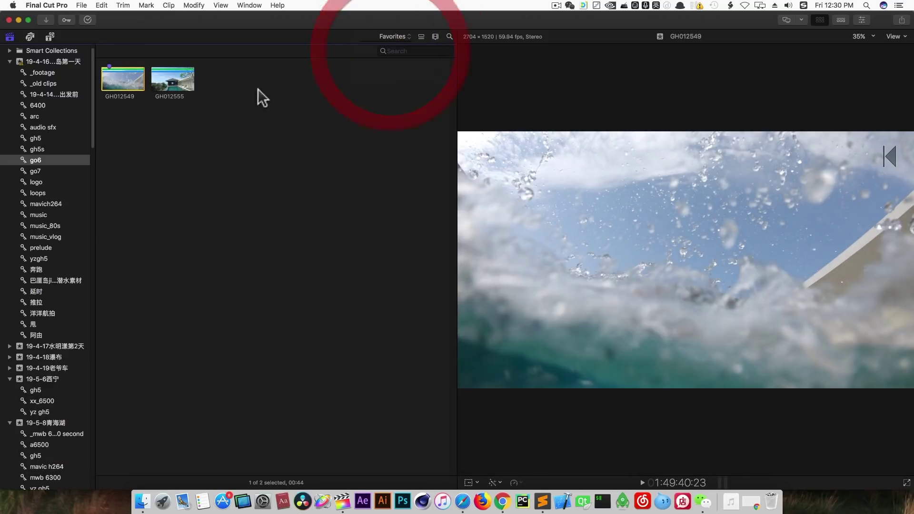
left_click(172, 80)
left_click(402, 37)
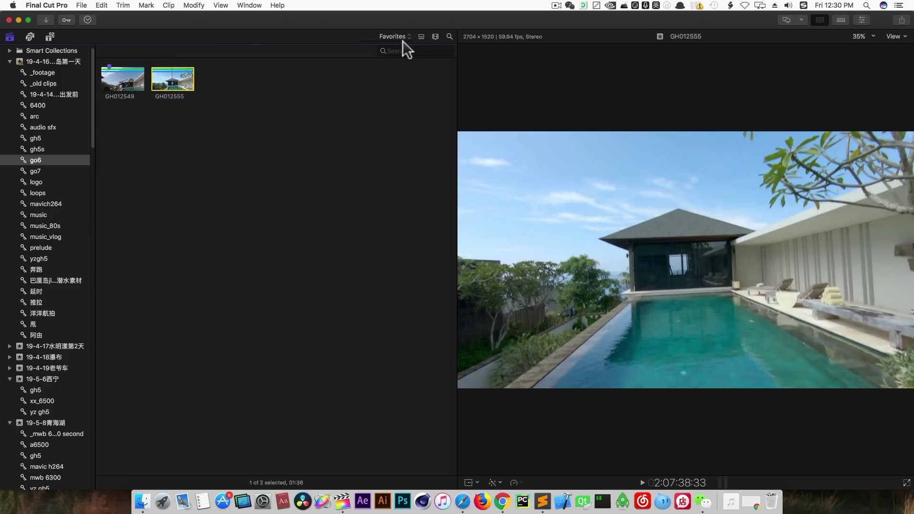
left_click(399, 19)
left_click(37, 148)
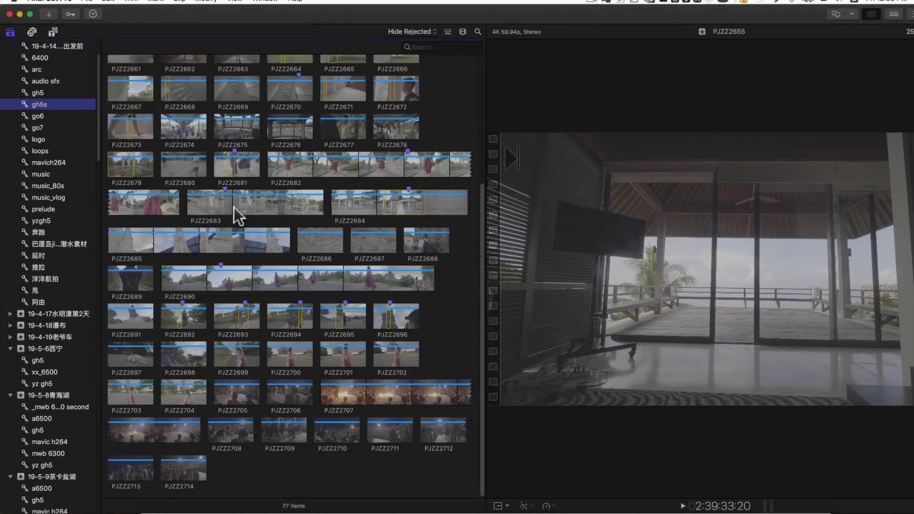
- Open the gh5 collection and preview clips PESM4438, PESM4439, PESM4440 and PESM4446
left_click(59, 94)
scroll(286, 205, "up", 5)
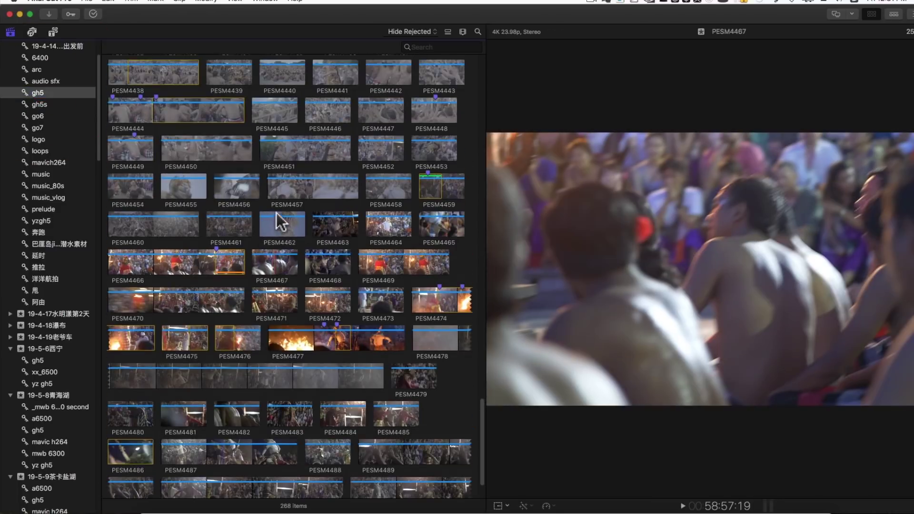
left_click(162, 184)
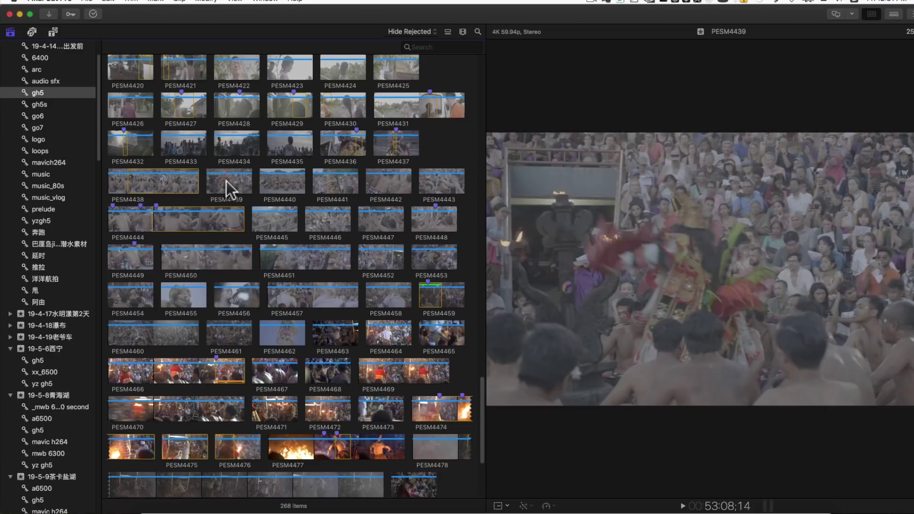
left_click(225, 181)
left_click(262, 190)
key("space")
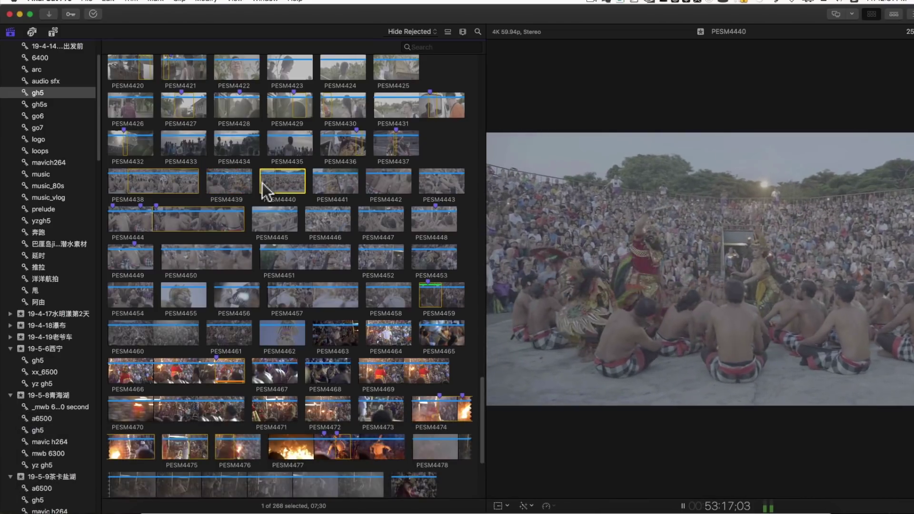
left_click(330, 221)
key("space")
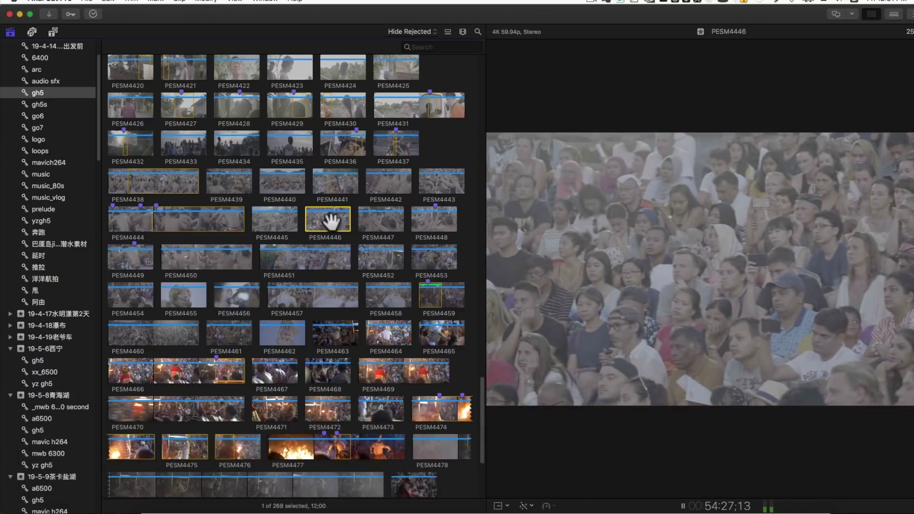
- Check frames of PESM4448 and PESM4451, then show the demo project timeline
left_click(436, 219)
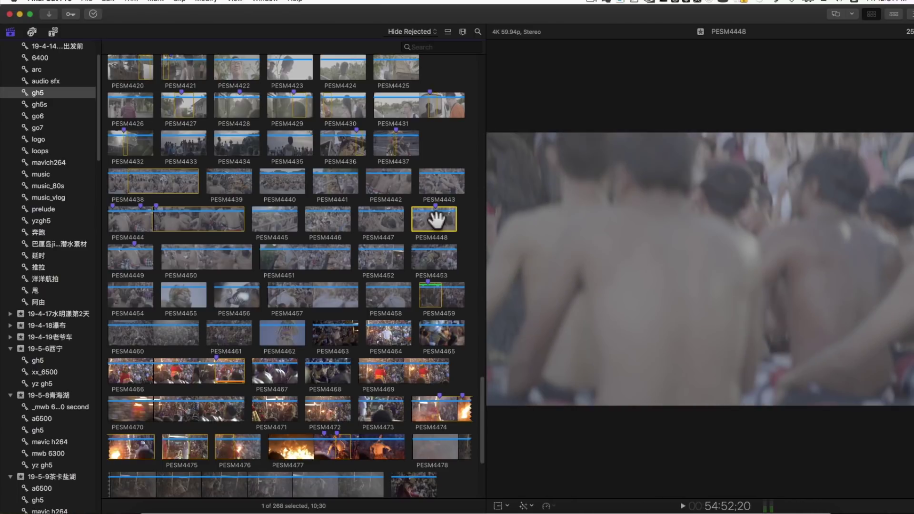
left_click(436, 219)
scroll(433, 214, "down", 1)
left_click(423, 212)
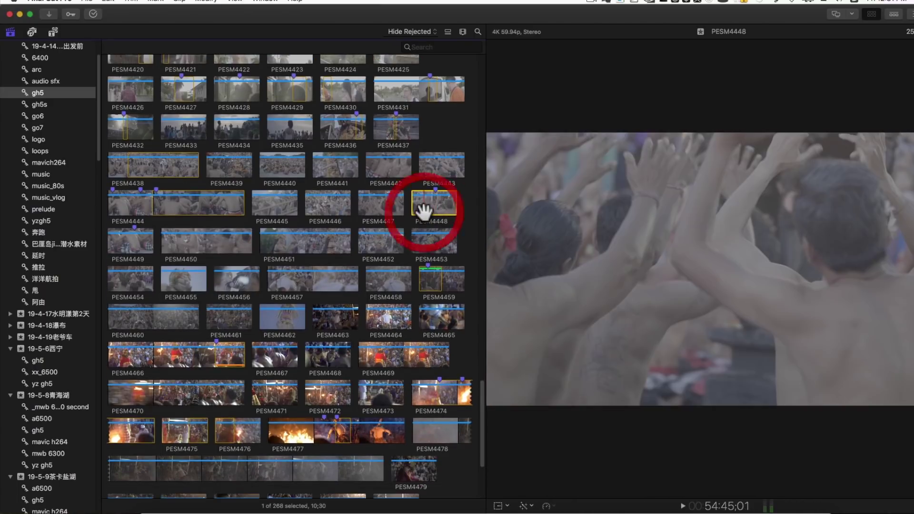
left_click(319, 241)
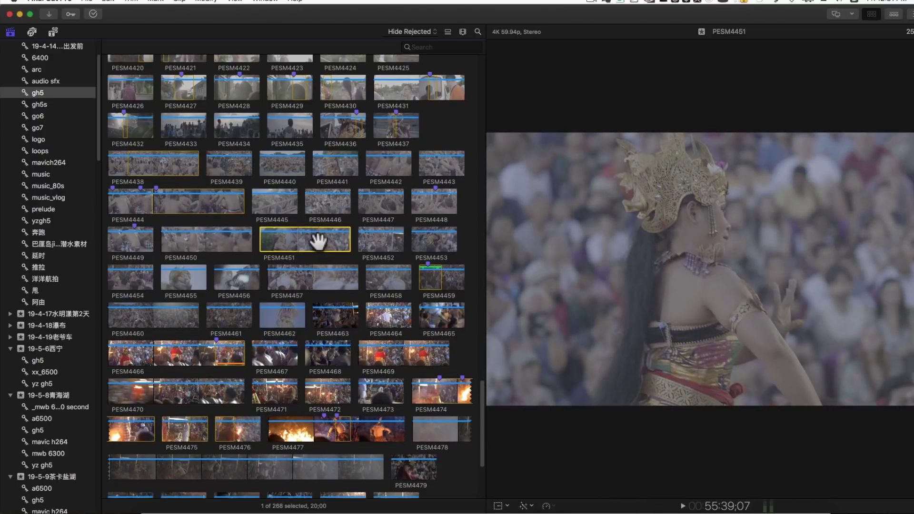
left_click(894, 15)
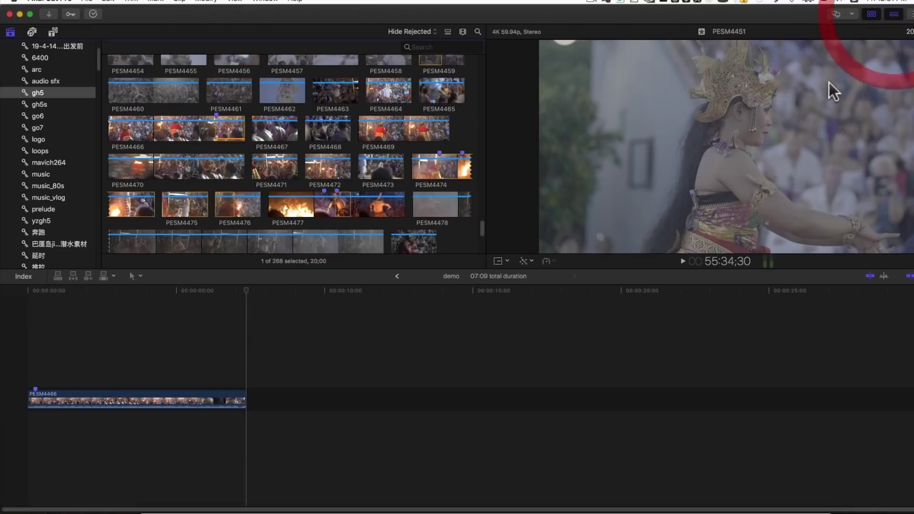
- Turn on audio waveforms for browser clips and enlarge the filmstrips
left_click(325, 167)
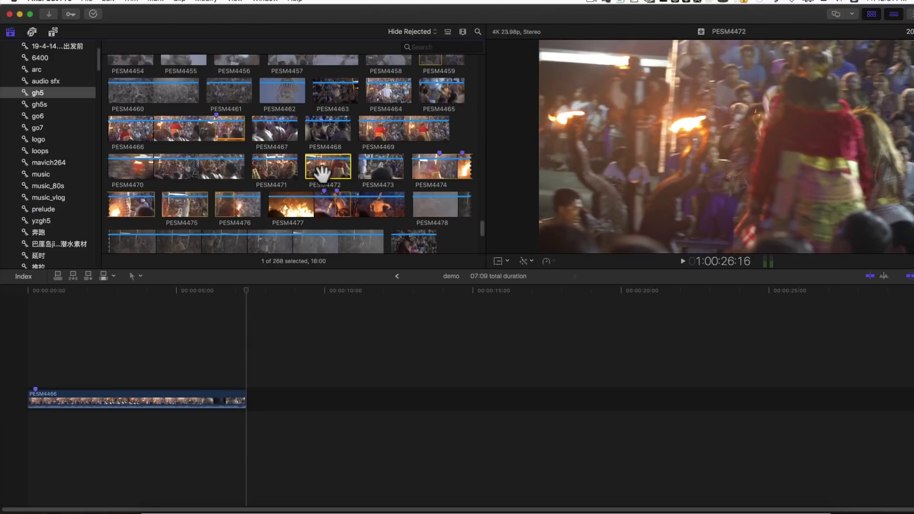
left_click(463, 31)
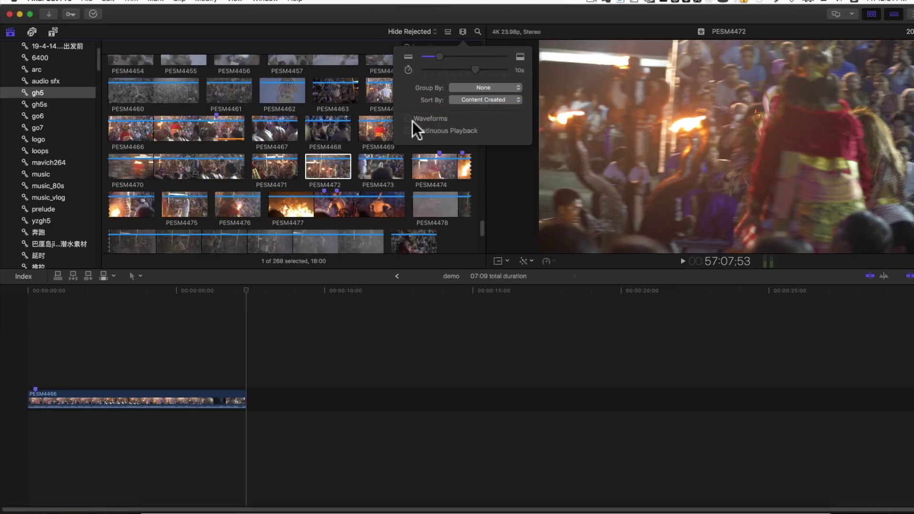
left_click(410, 118)
left_click(324, 158)
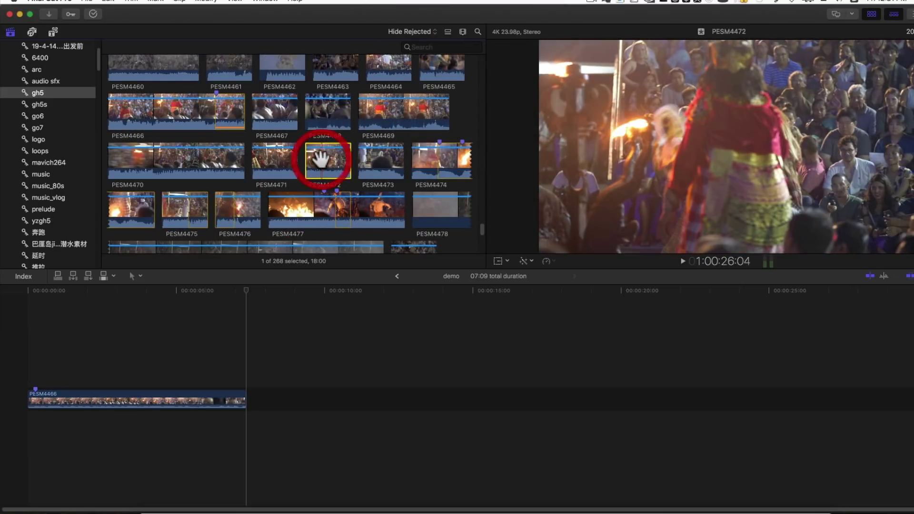
key("super+equal")
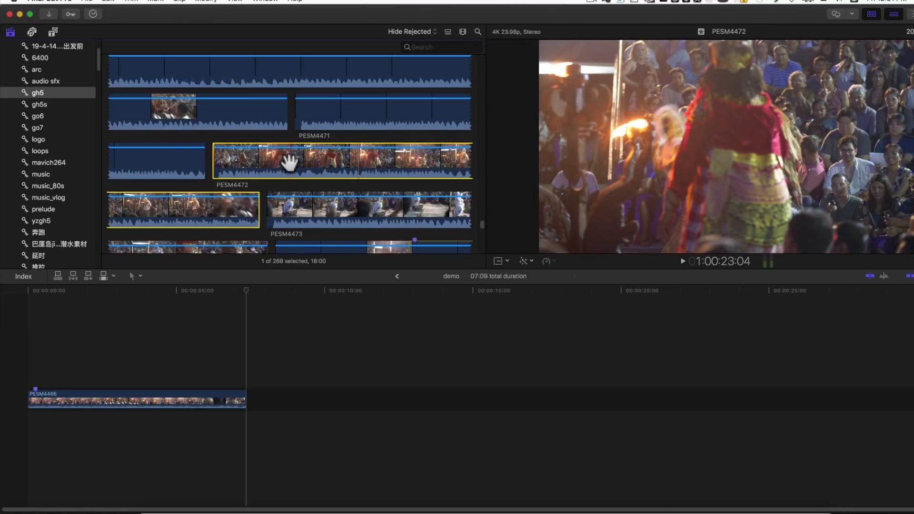
- Skim clips PESM4472, PESM4467 and PESM4466, then select PESM4465
left_click(288, 163)
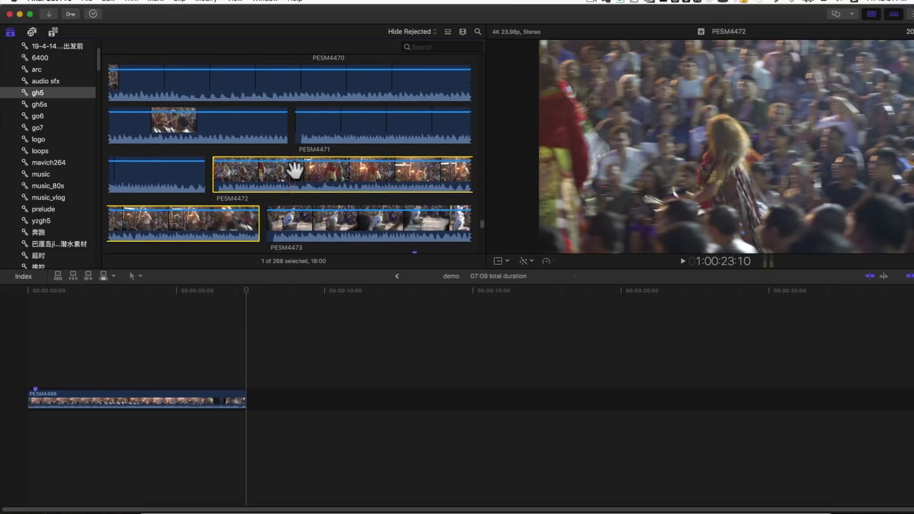
scroll(322, 170, "up", 5)
scroll(324, 171, "up", 3)
scroll(324, 170, "up", 3)
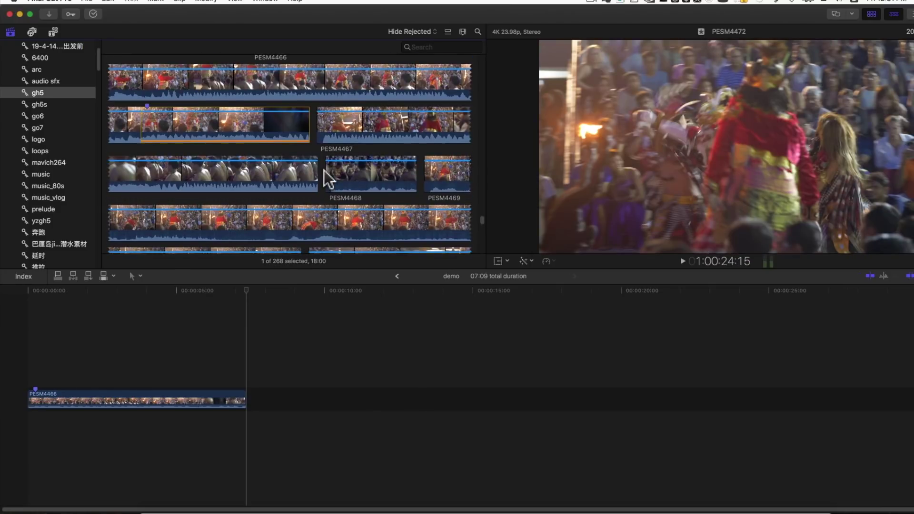
left_click(251, 180)
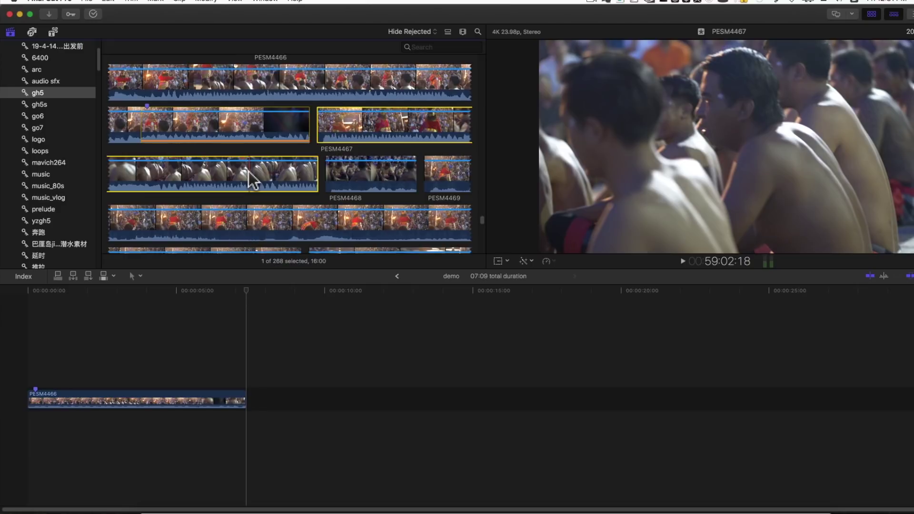
left_click(237, 172)
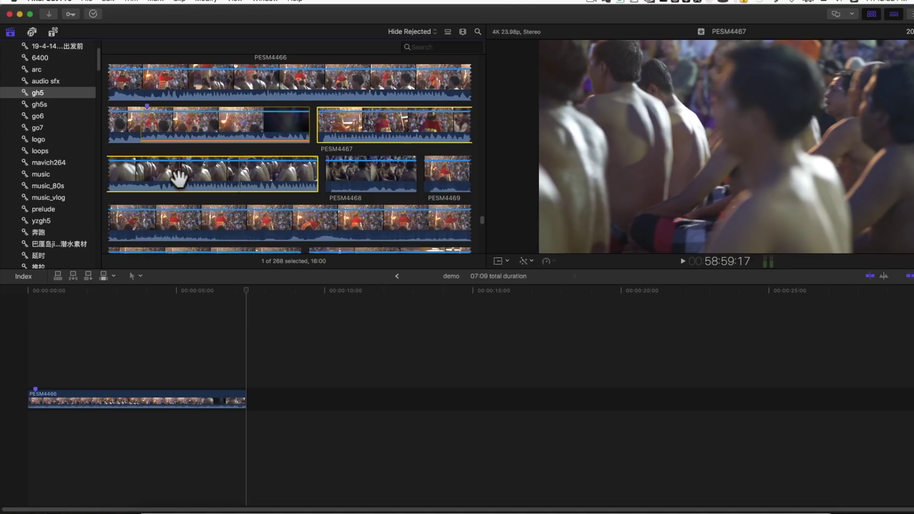
left_click(184, 126)
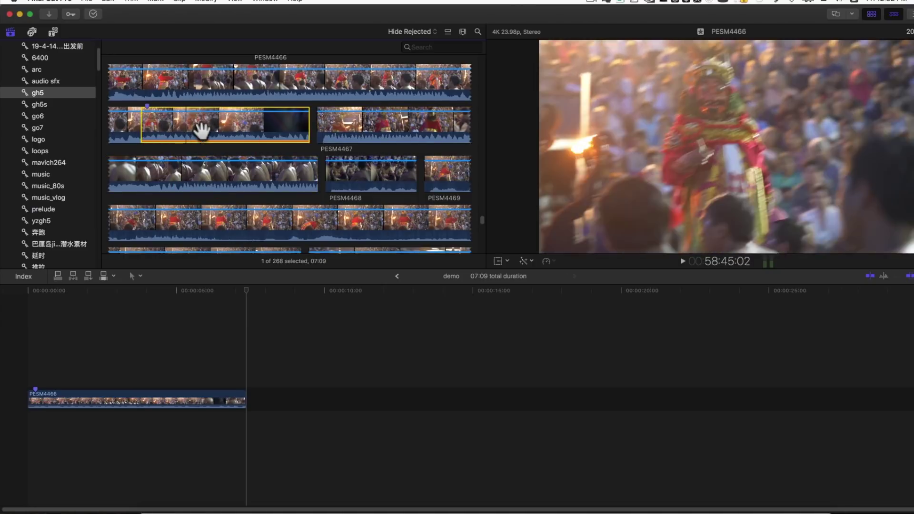
scroll(266, 119, "up", 2)
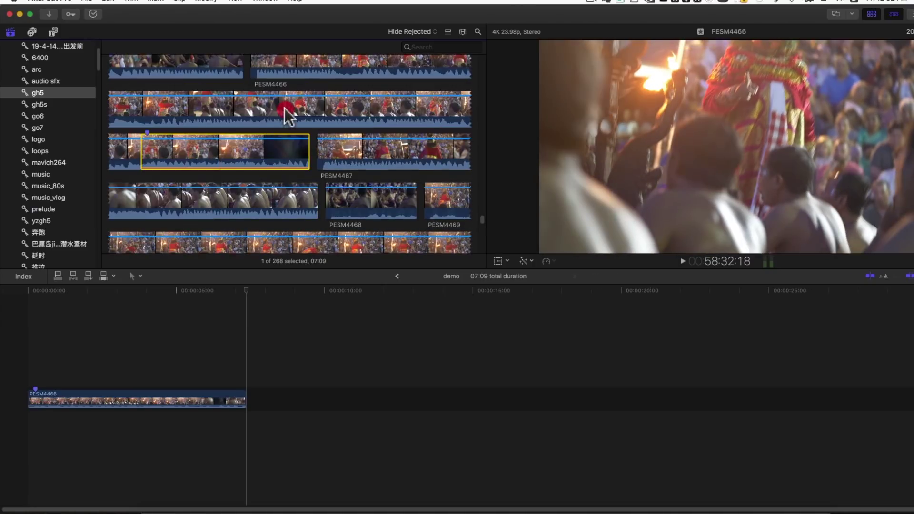
scroll(270, 148, "up", 3)
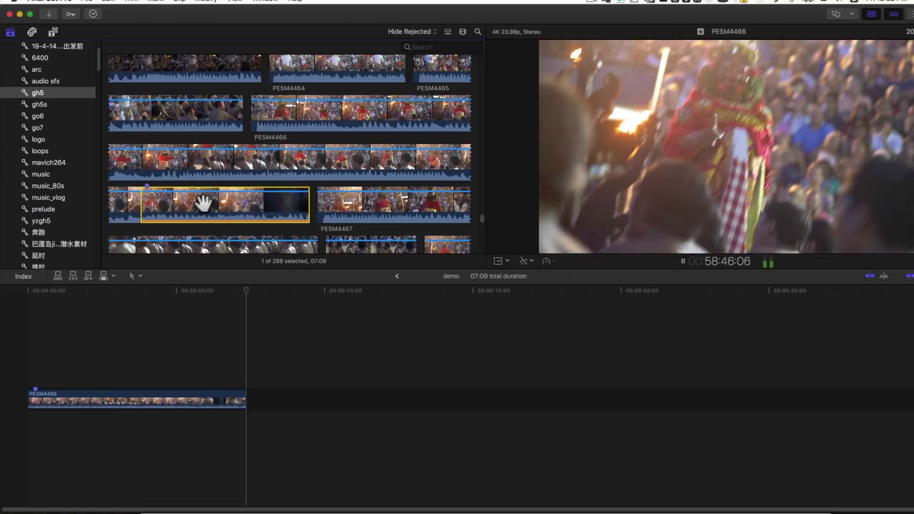
scroll(204, 204, "up", 3)
left_click(178, 195)
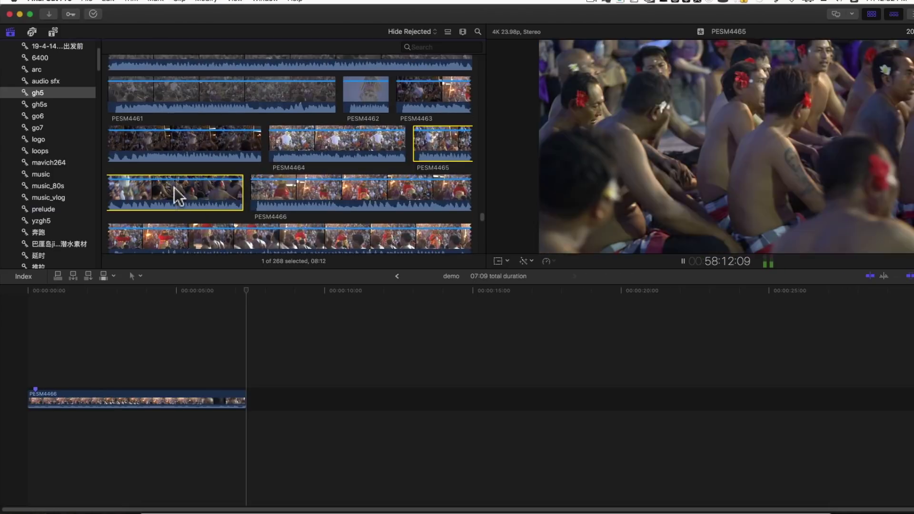
- Play PESM4465 and PESM4459, then drag a 17:15 range across fire-dance clip PESM4474
key("space")
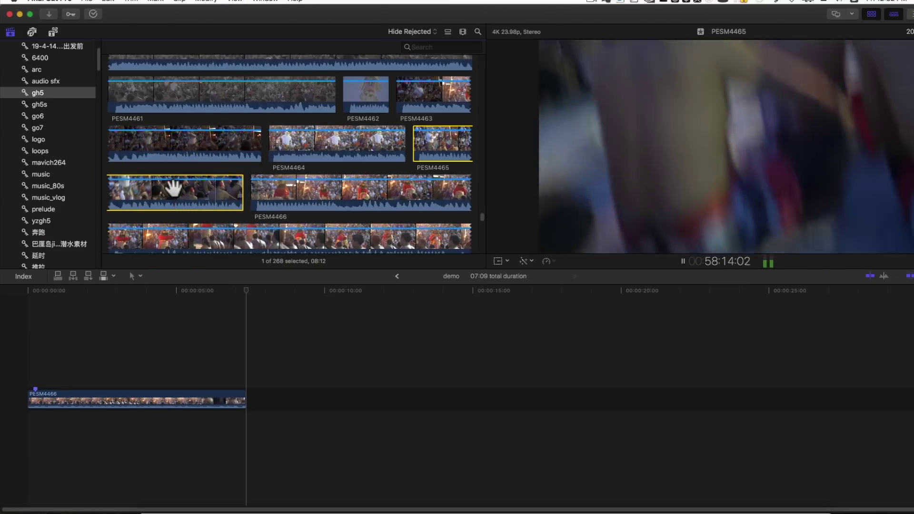
key("space")
scroll(200, 200, "up", 5)
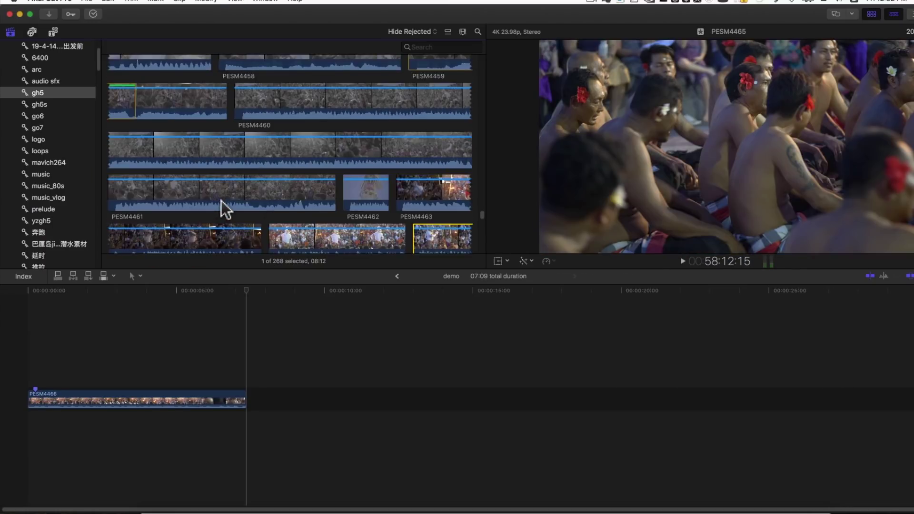
left_click(440, 128)
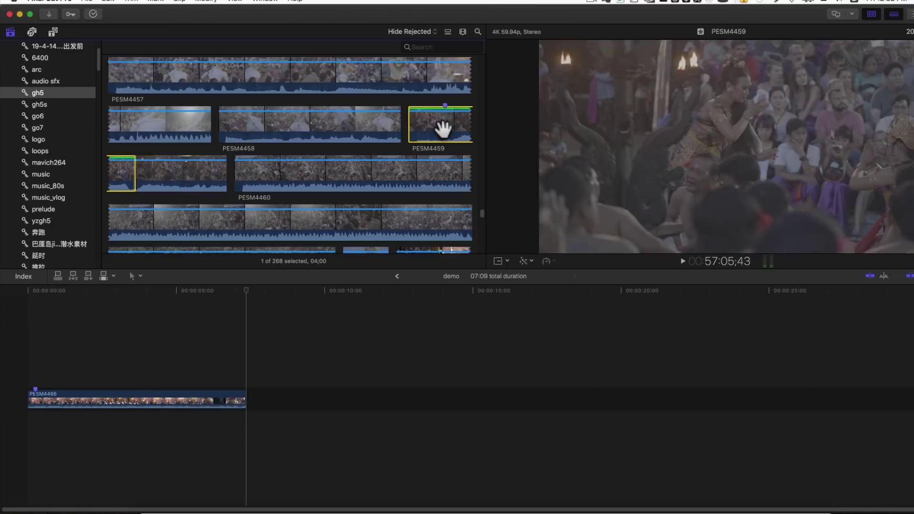
left_click(441, 127)
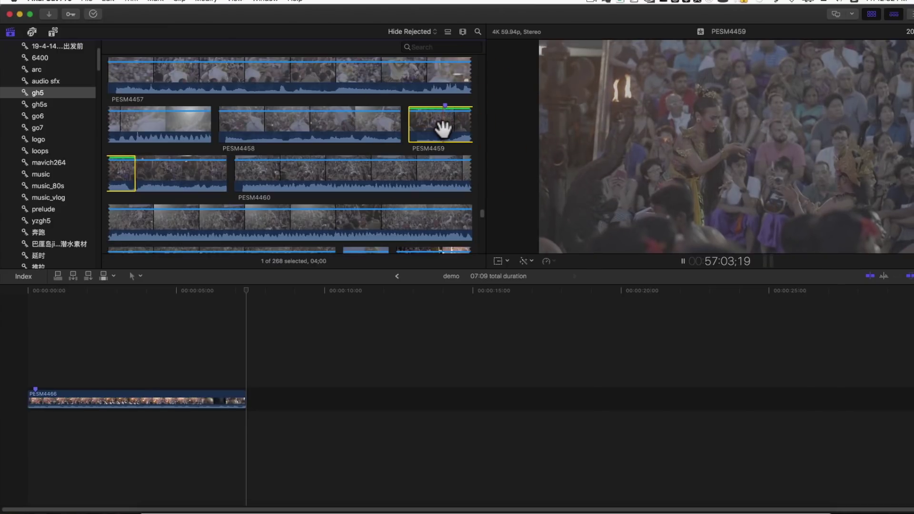
key("space")
left_click(435, 128)
key("space")
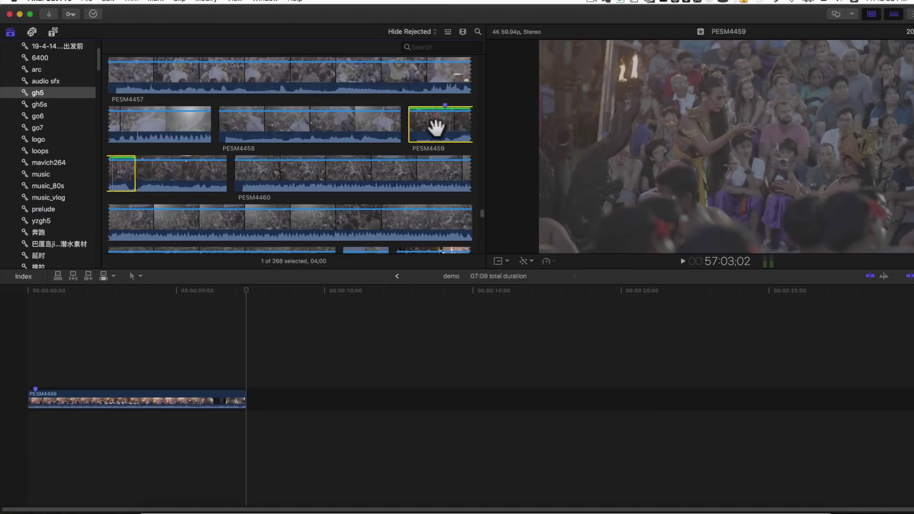
scroll(287, 180, "down", 10)
left_click_drag(289, 180, 153, 192)
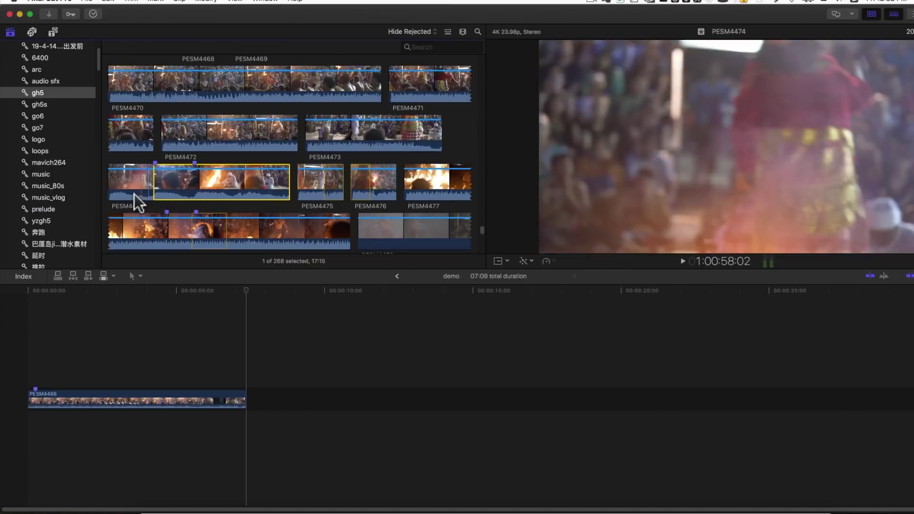
- Append a 10:02 range of PESM4474 to the demo timeline
key("space")
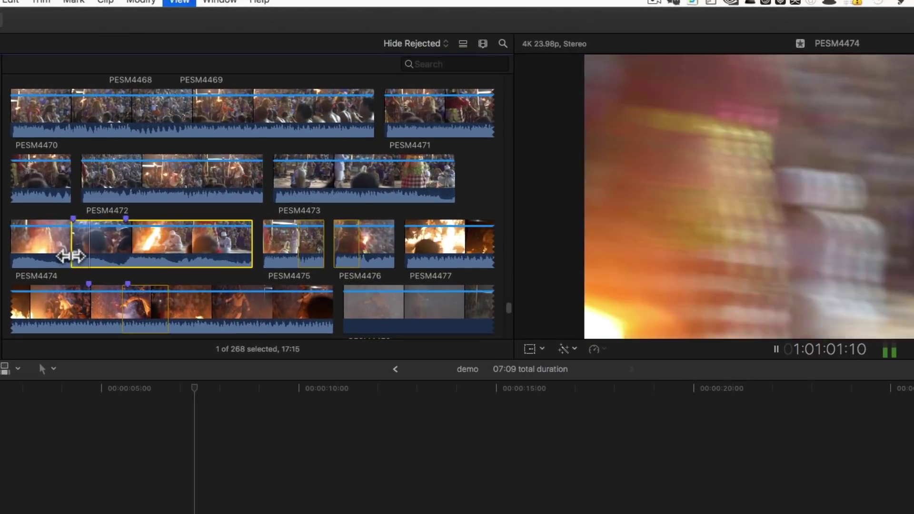
left_click(117, 242)
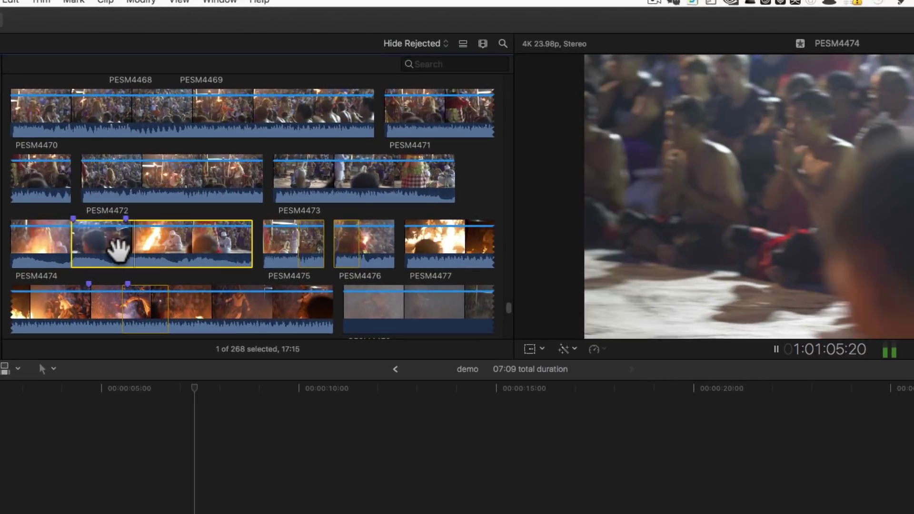
left_click(163, 240)
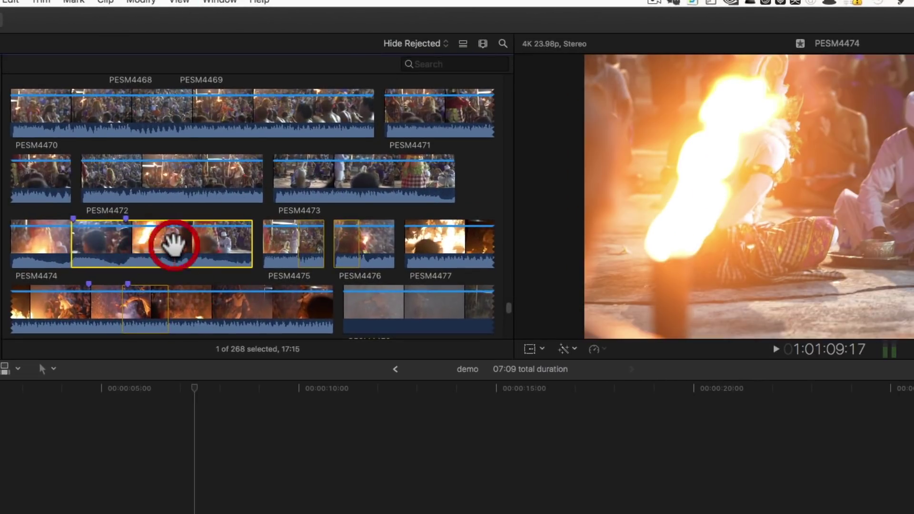
key("o")
key("e")
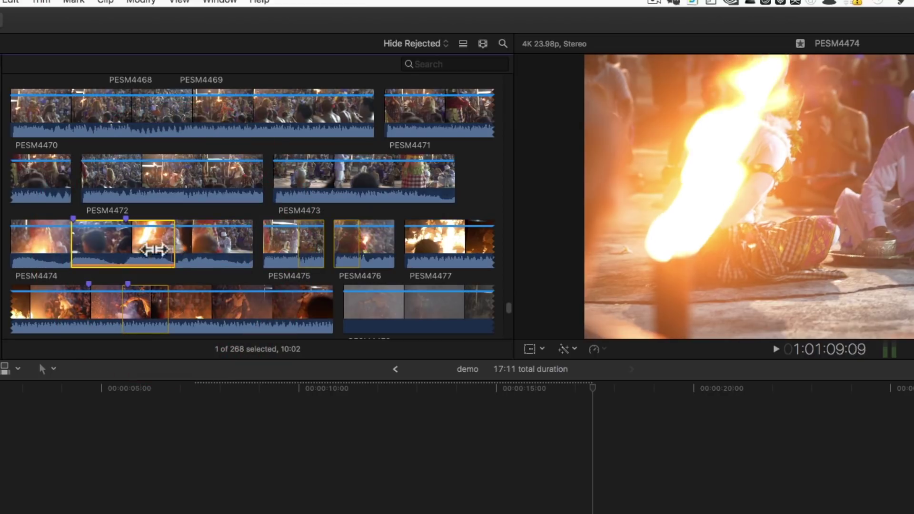
- Append a 03:18 range of PESM4477 to the timeline
scroll(190, 224, "down", 3)
left_click(122, 210)
key("space")
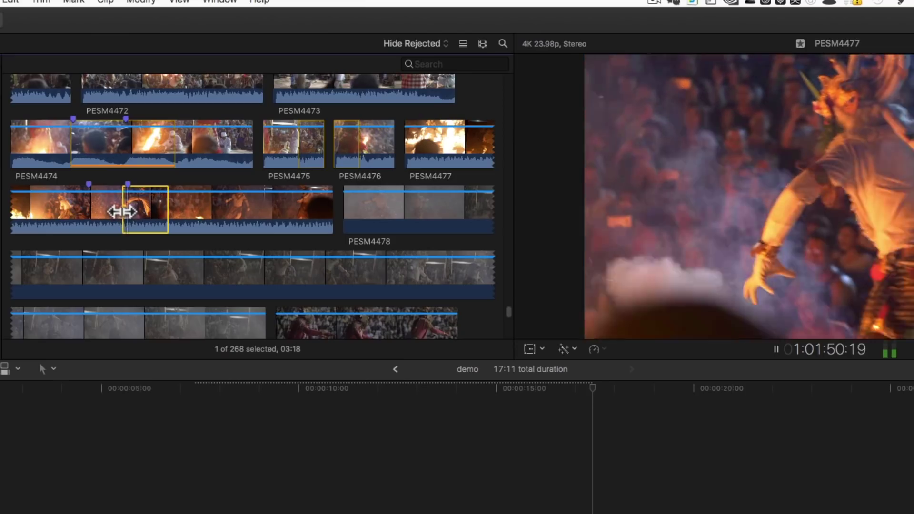
key("space")
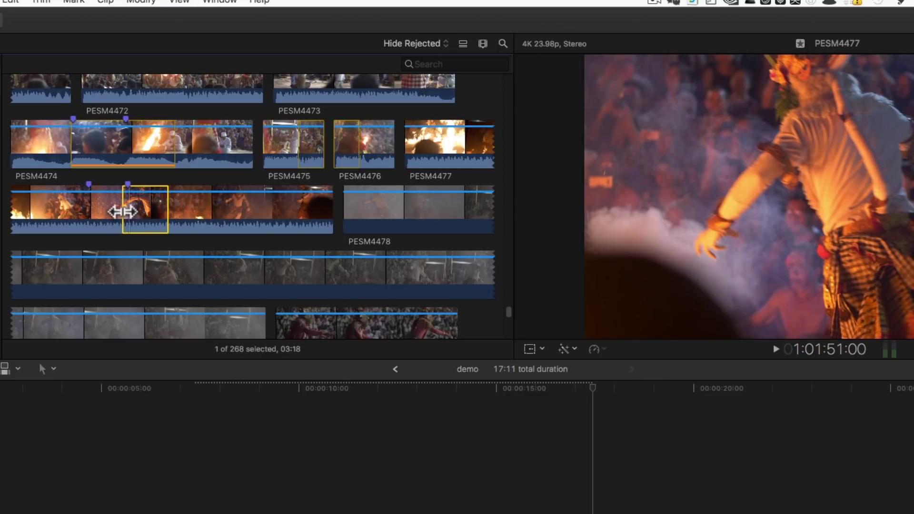
left_click(124, 207)
key("e")
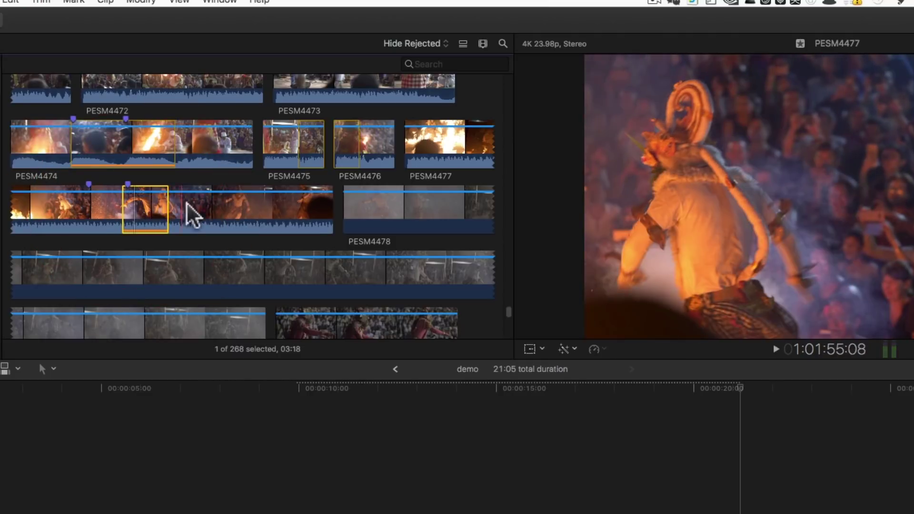
- Select clip PESM4444 and preview a marked range in it
scroll(186, 202, "up", 15)
left_click(119, 204)
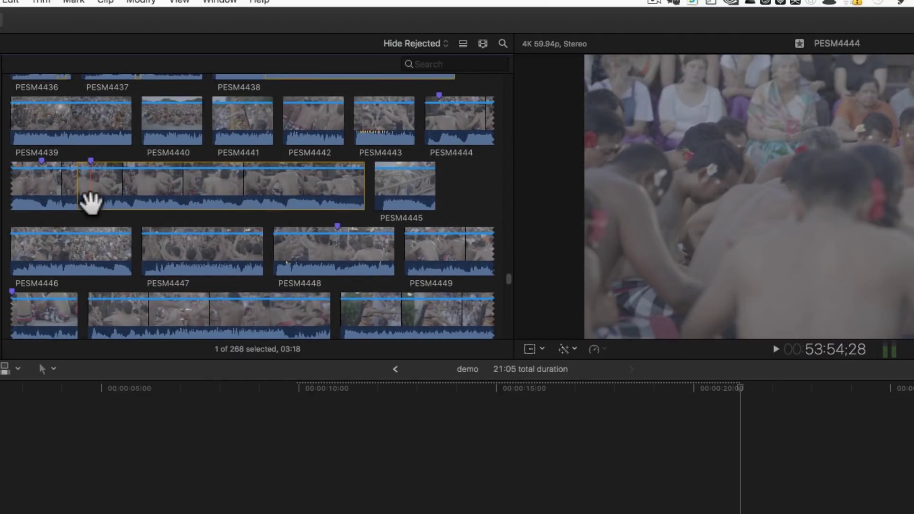
left_click(82, 198)
key("space")
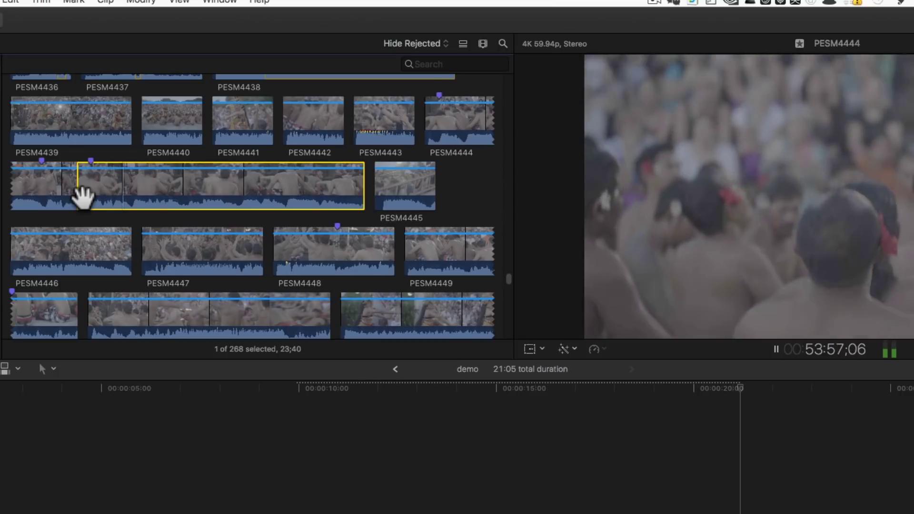
key("space")
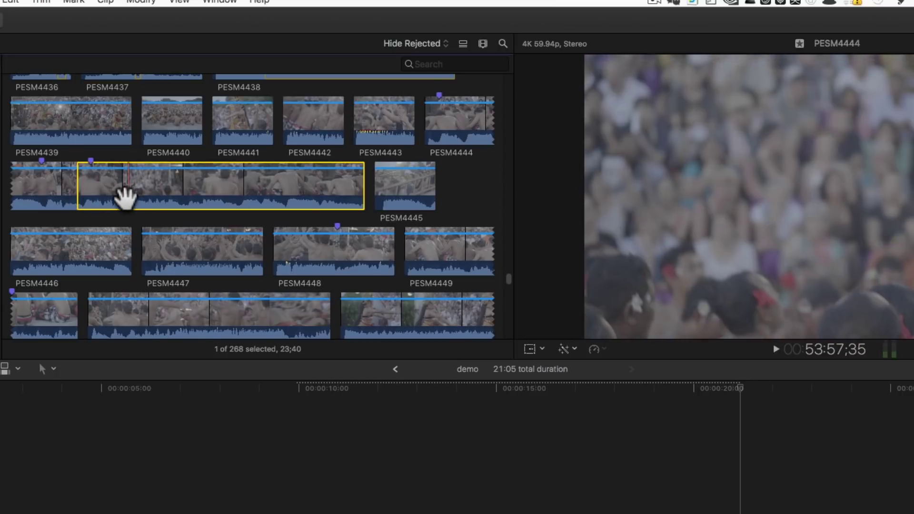
- Append about the first four seconds of PESM4444 and select all demo timeline clips
key("o")
key("e")
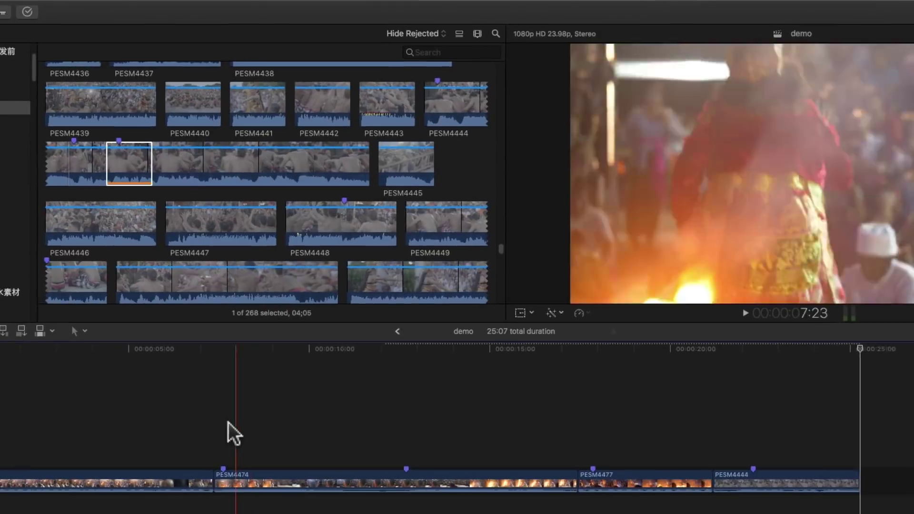
left_click_drag(809, 408, 167, 429)
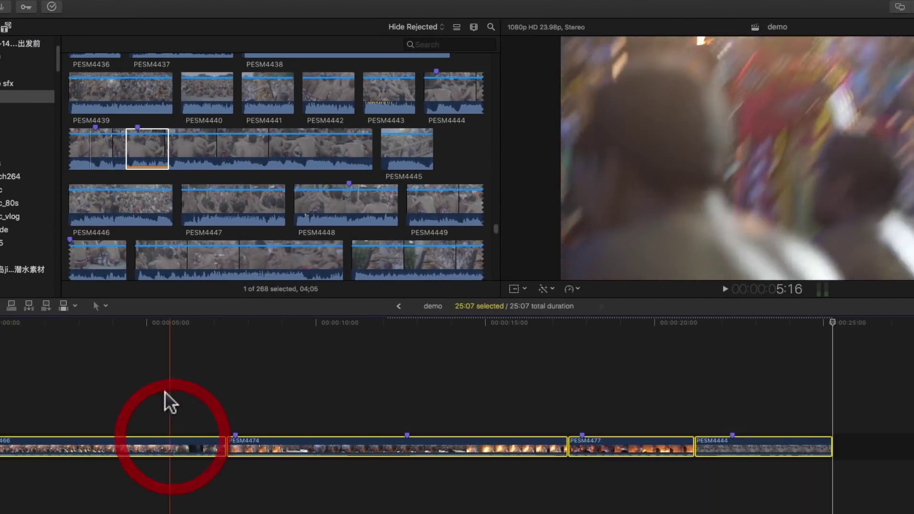
left_click_drag(164, 393, 785, 449)
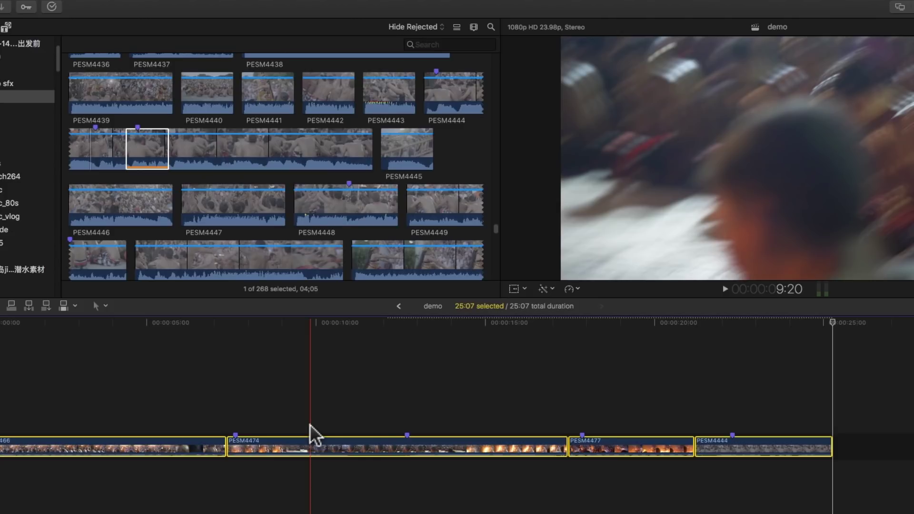
- Undo the PESM4444 append and extra PESM4466 clip, then return to the Bali project
key("ctrl+z")
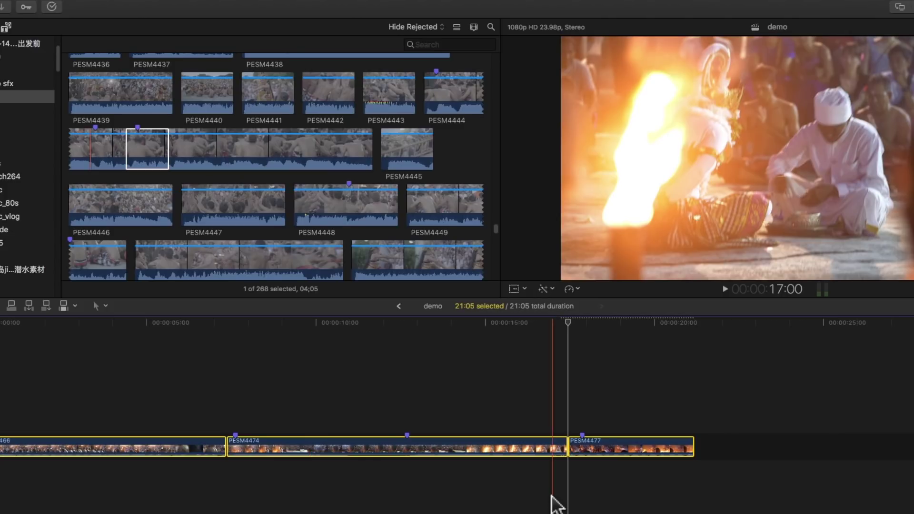
left_click_drag(638, 502, 138, 473)
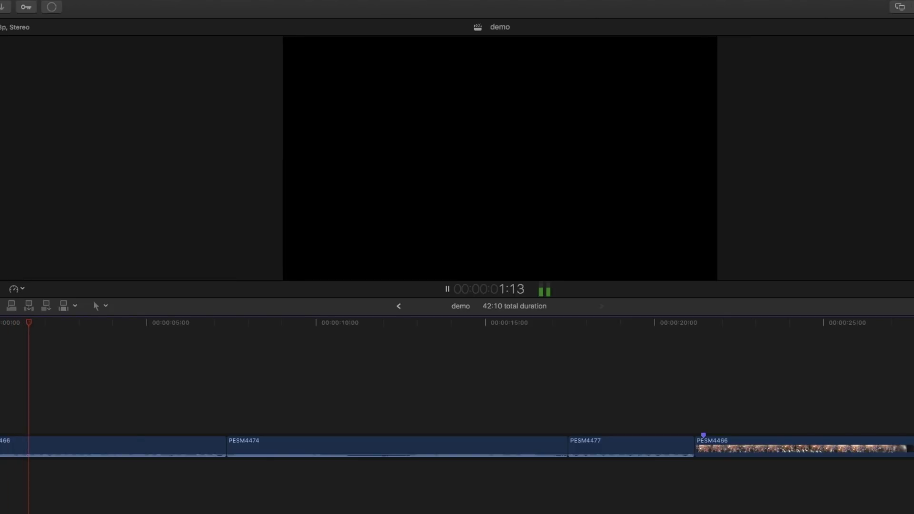
left_click(296, 353)
left_click(238, 379)
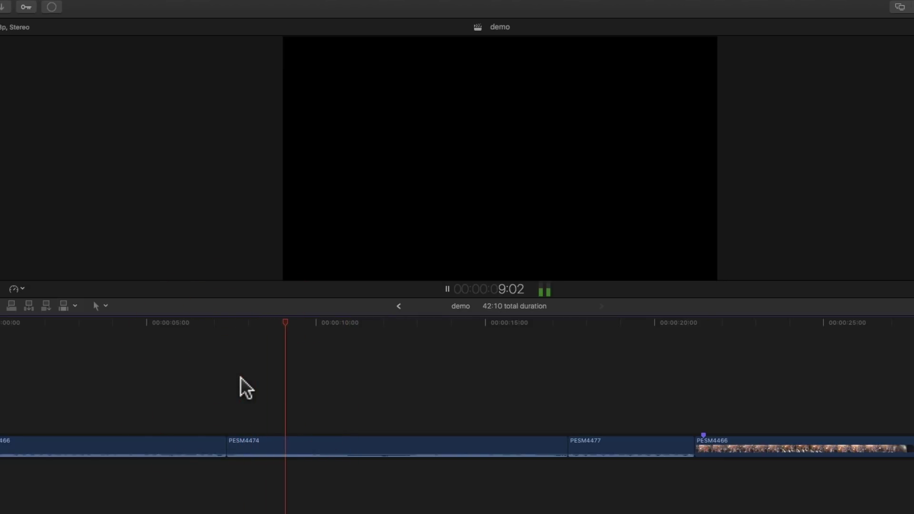
key("space")
left_click(582, 394)
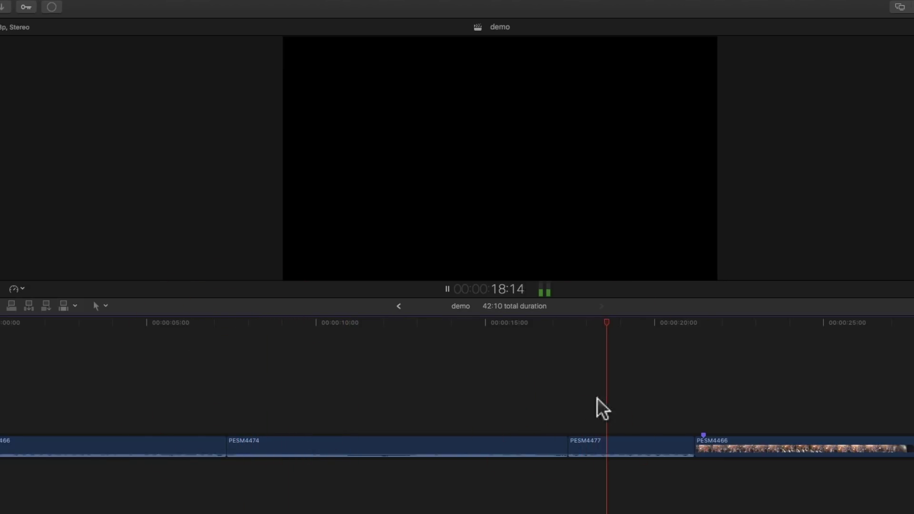
key("super+z")
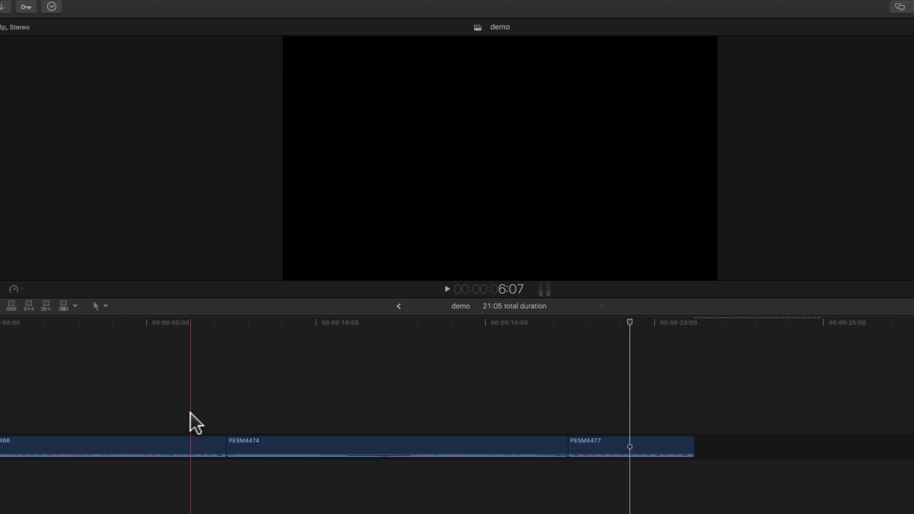
key("super+bracketleft")
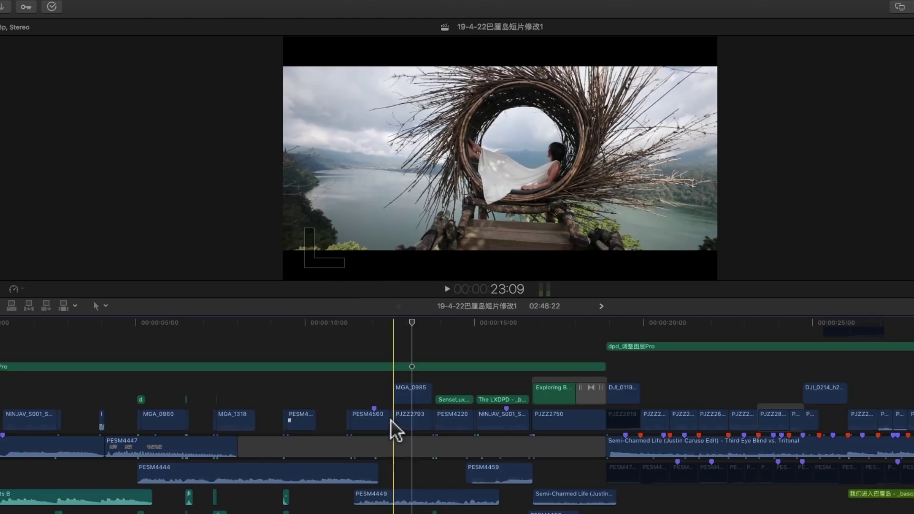
left_click(24, 372)
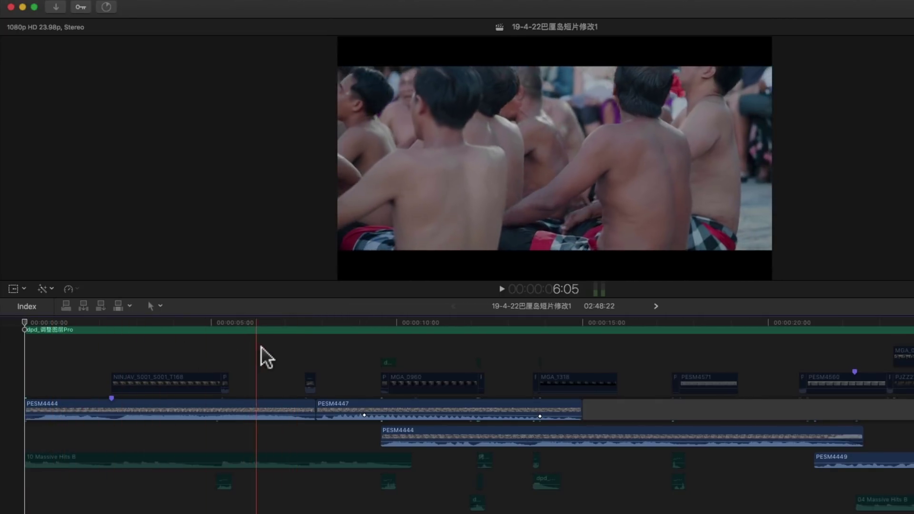
key("space")
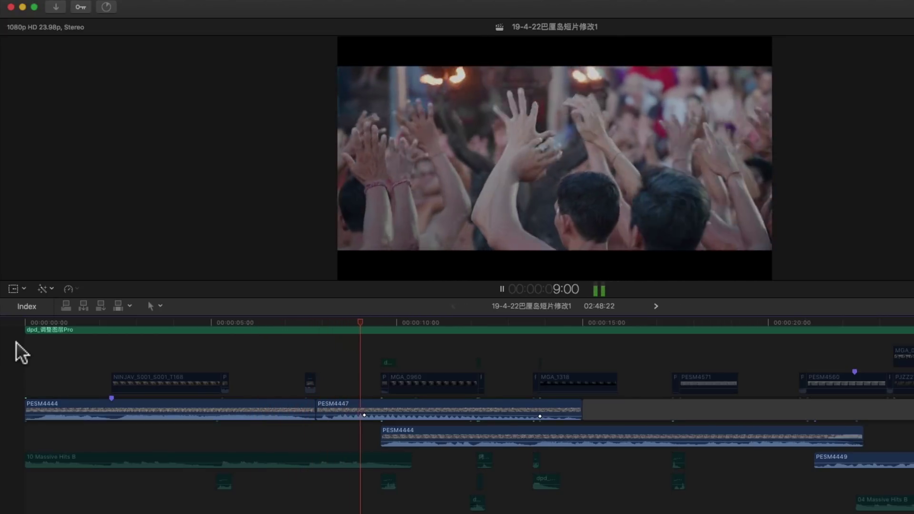
left_click(336, 406)
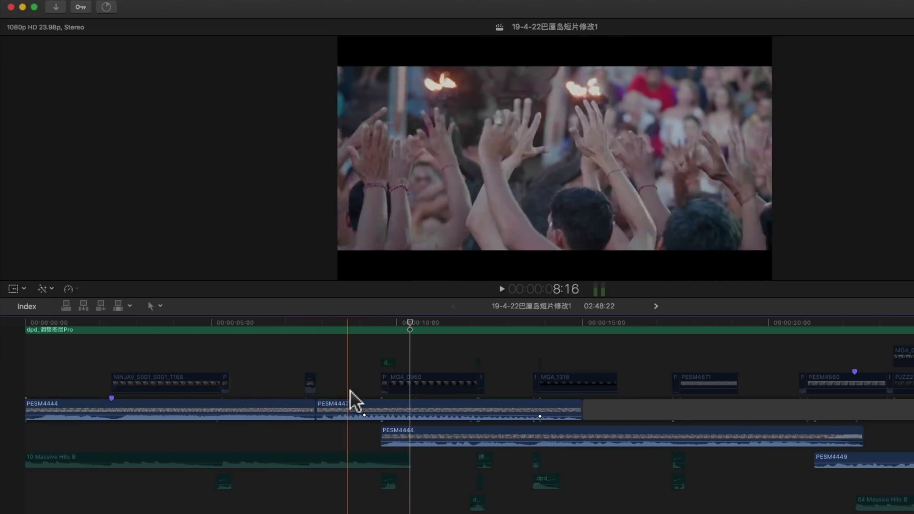
key("space")
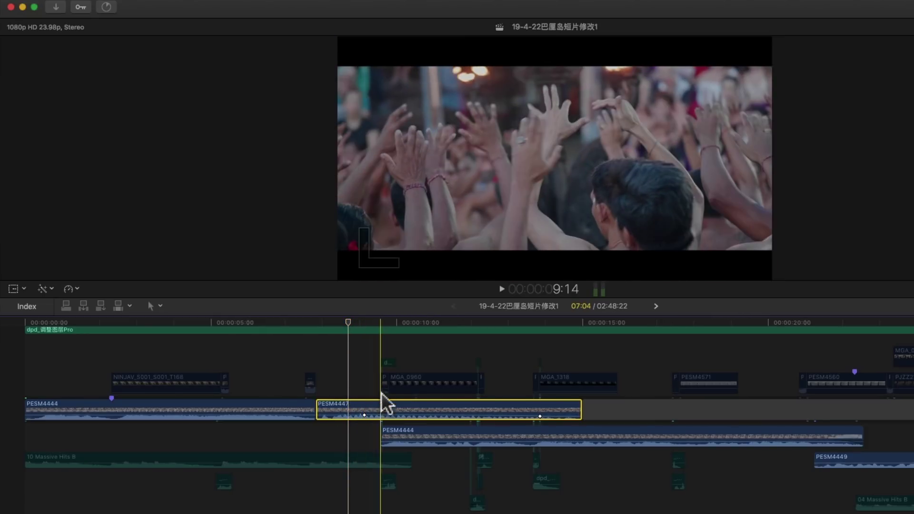
left_click(429, 435)
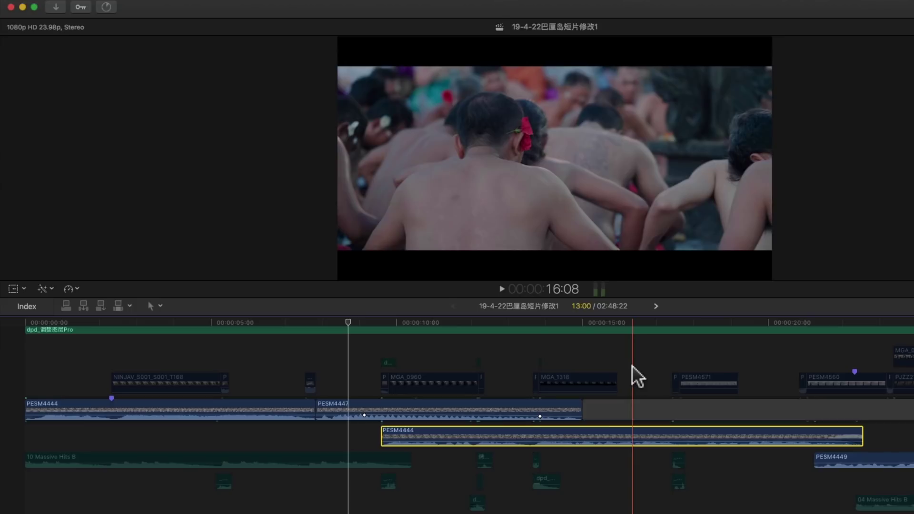
key("space")
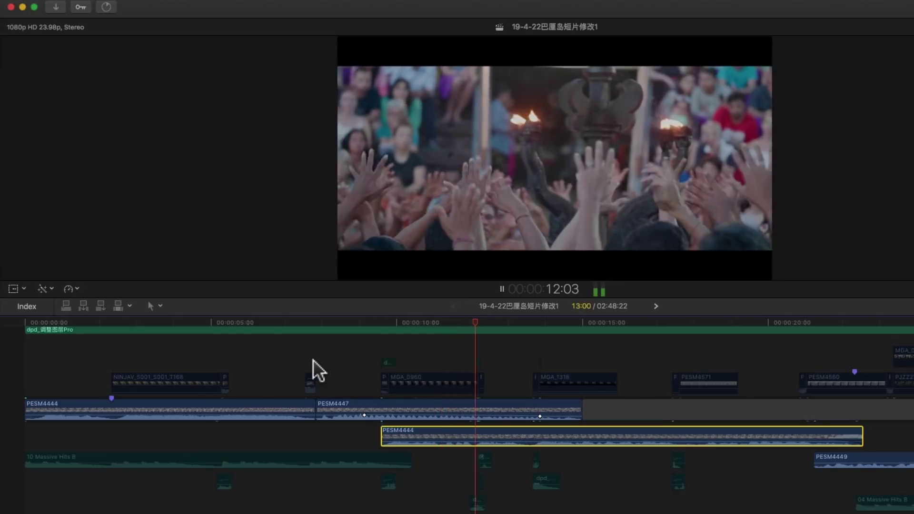
key("space")
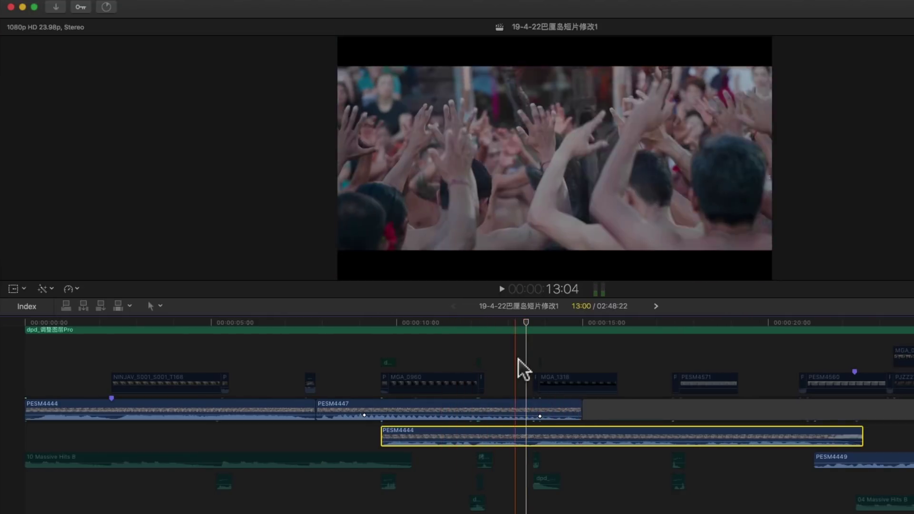
key("space")
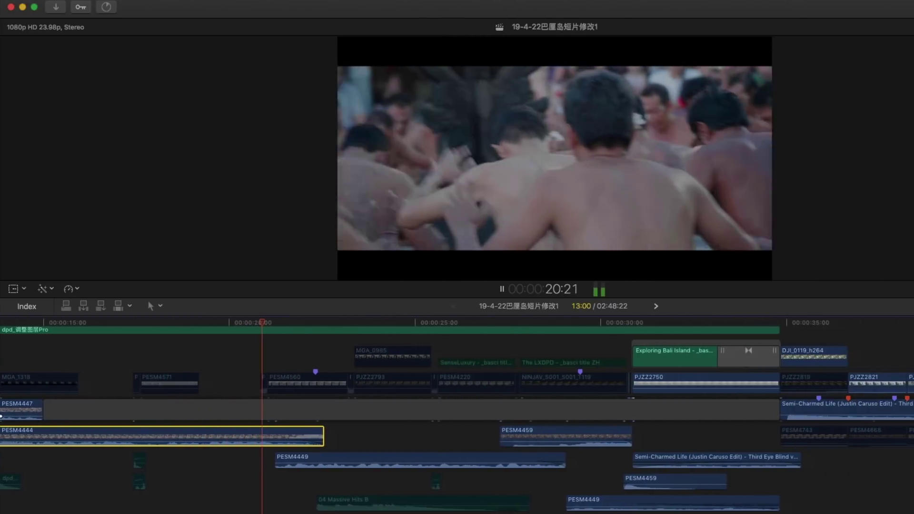
- Play through Kecak-dance clips PESM4449 and PESM4459, then show the libraries sidebar and browser
key("space")
left_click(339, 457)
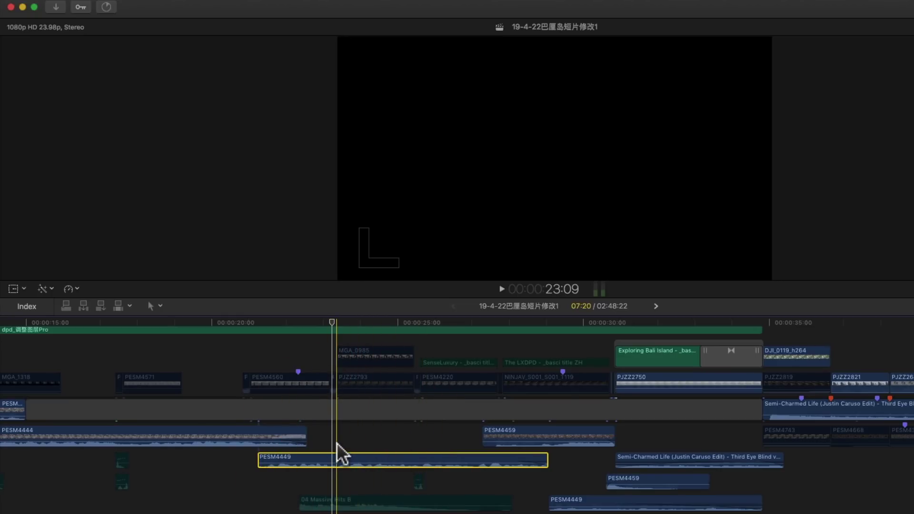
key("space")
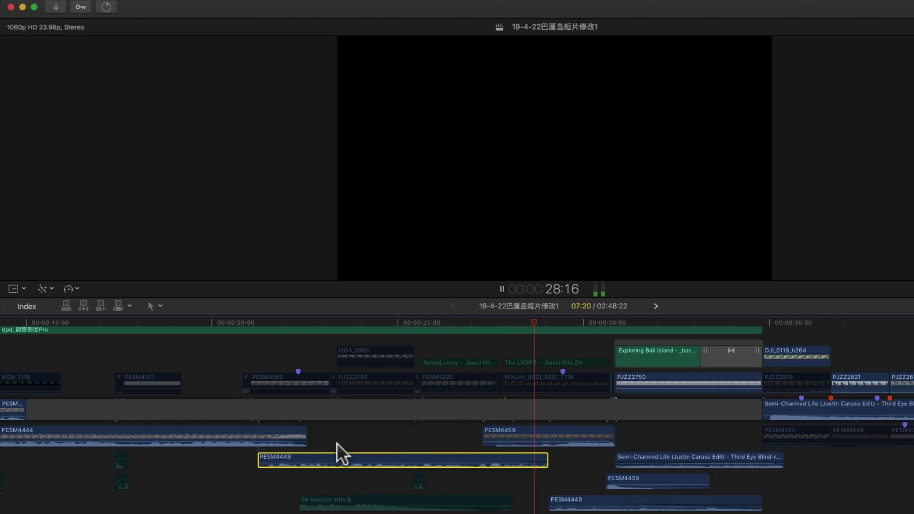
key("space")
left_click(561, 431)
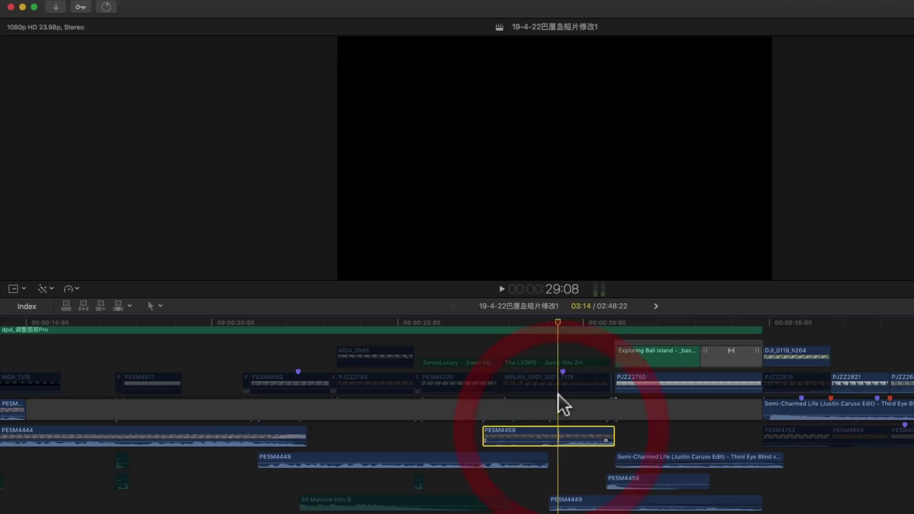
key("space")
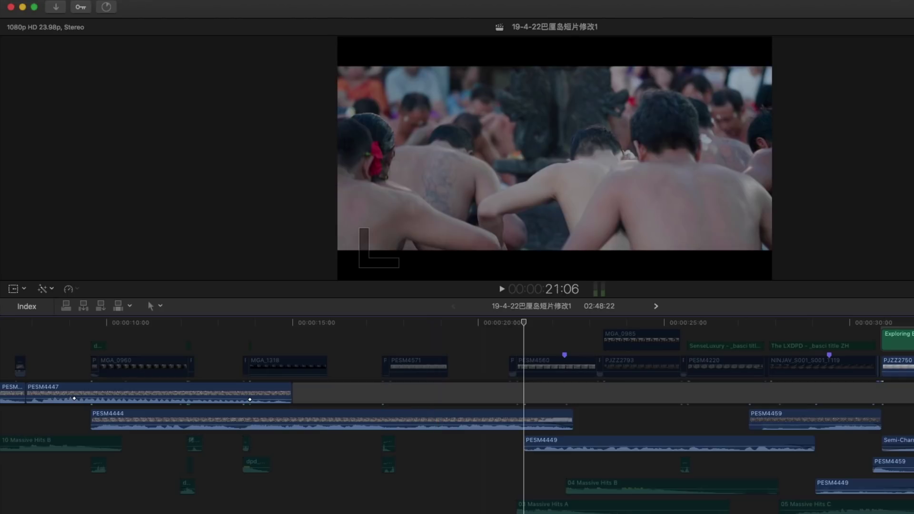
key("ctrl+super+1")
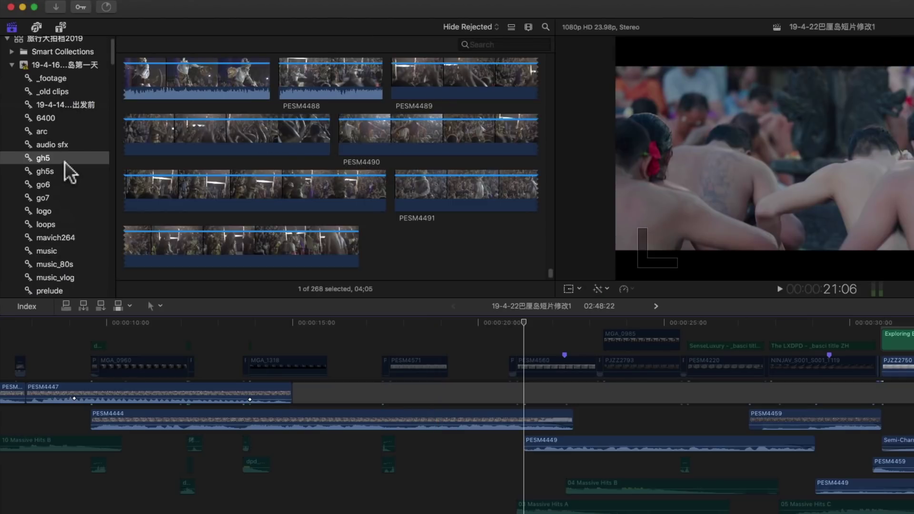
- Browse the loops collection and preview the Rock 03 Beat loop
scroll(65, 233, "down", 2)
left_click(52, 208)
left_click(224, 155)
scroll(71, 227, "down", 2)
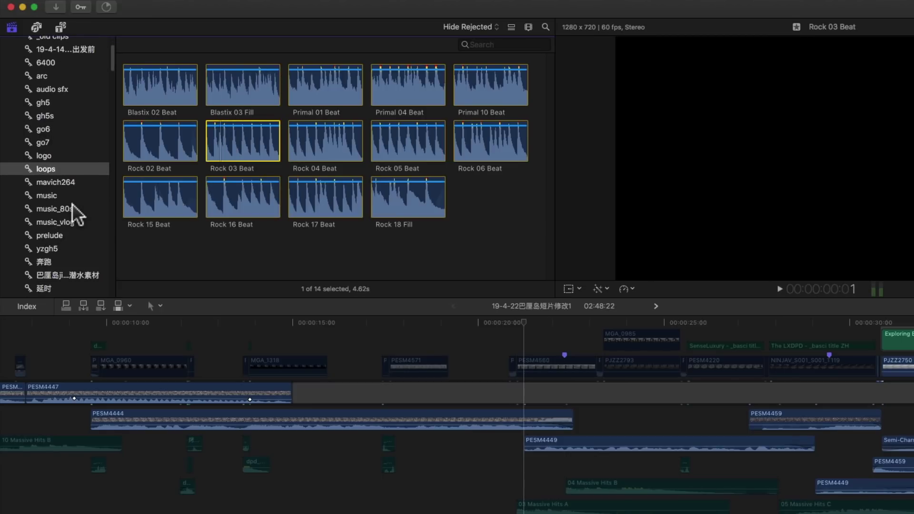
scroll(62, 229, "down", 1)
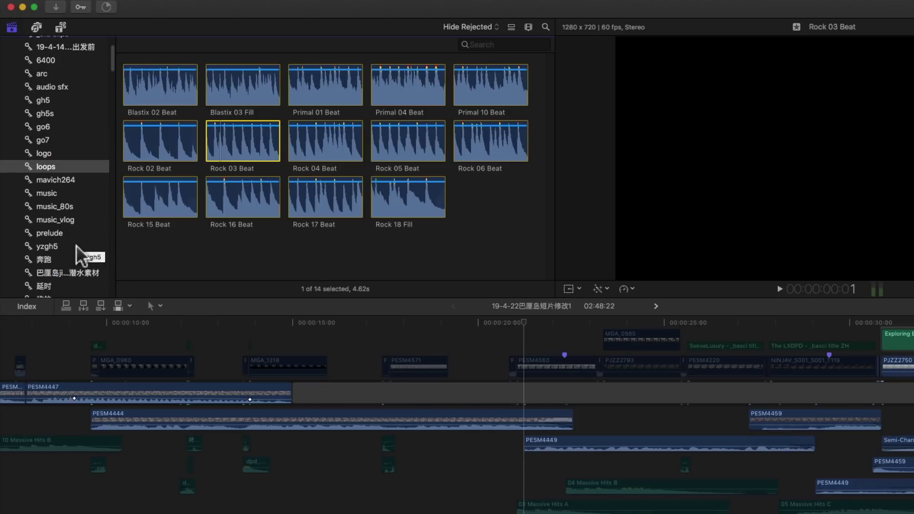
scroll(72, 191, "down", 2)
- Open audio sfx and mark the first 5.18 seconds of 09 Massive Hits A
left_click(67, 77)
scroll(333, 181, "down", 5)
left_click(275, 151)
key("space")
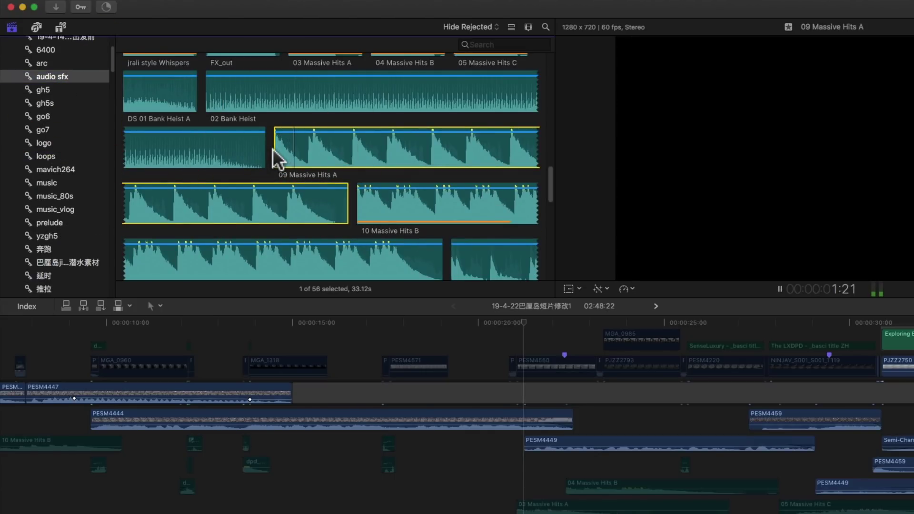
left_click(356, 156)
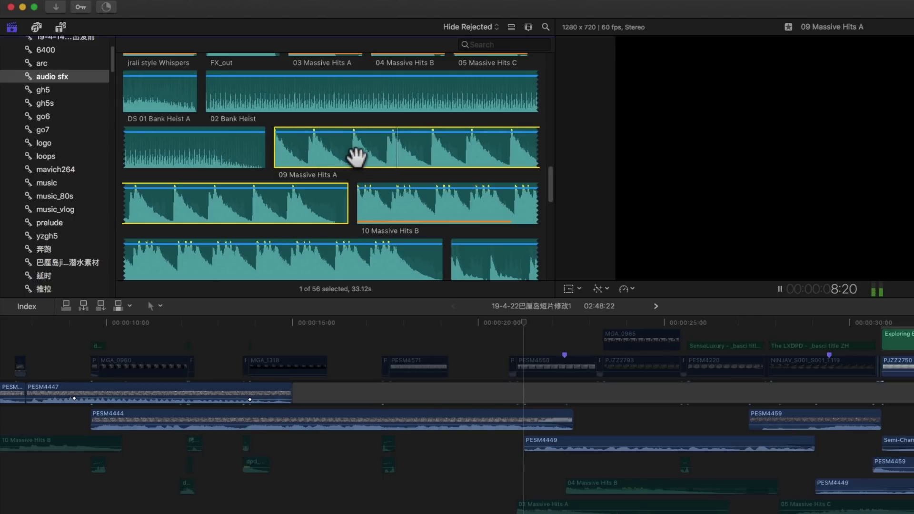
key("space")
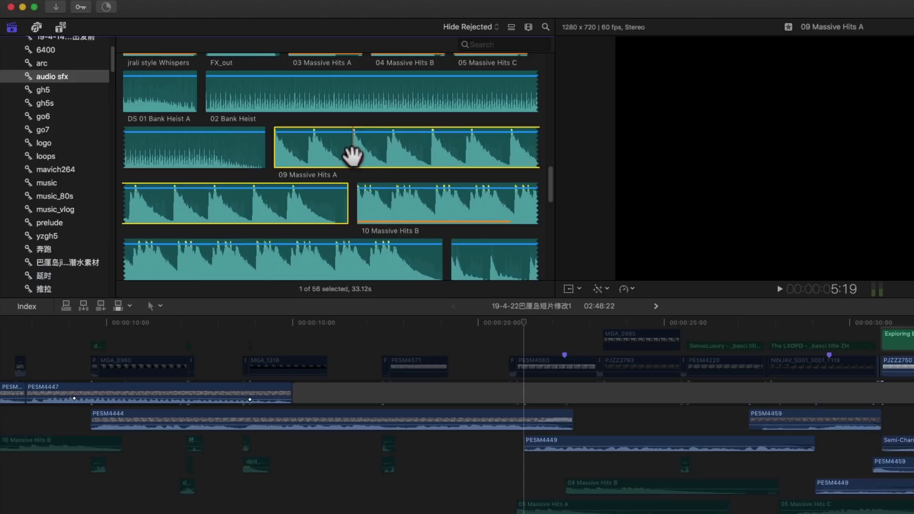
key("o")
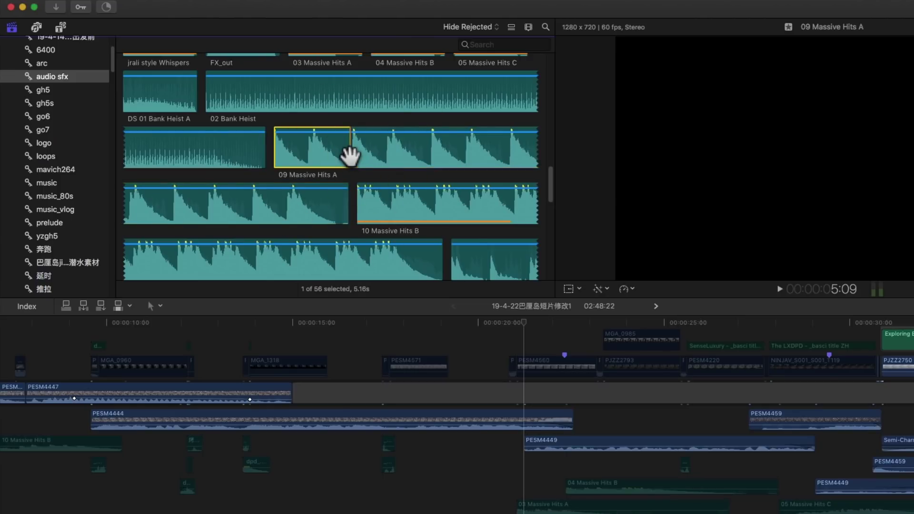
left_click_drag(348, 161, 90, 502)
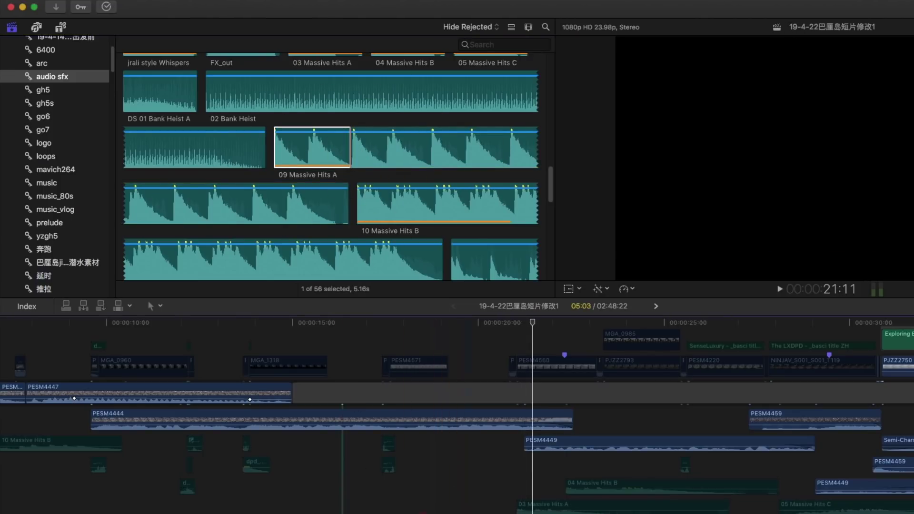
left_click_drag(90, 502, 324, 490)
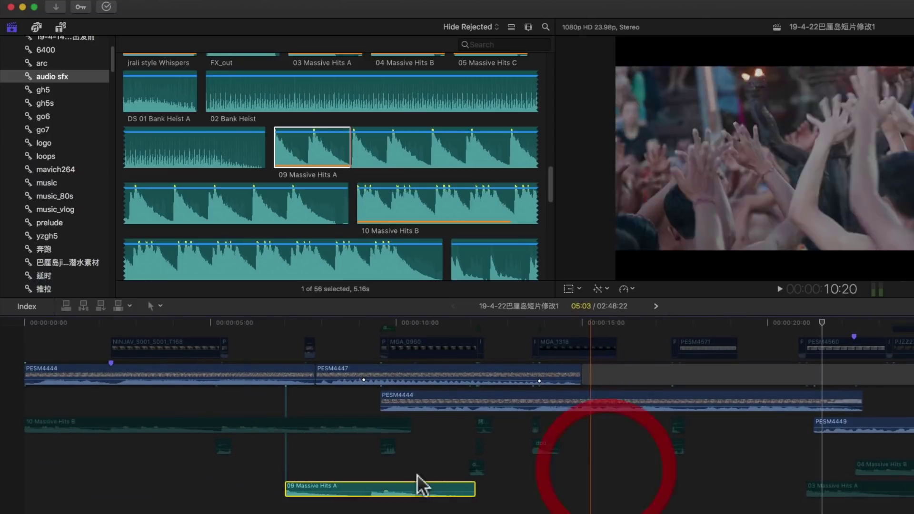
left_click_drag(400, 492, 139, 450)
key("space")
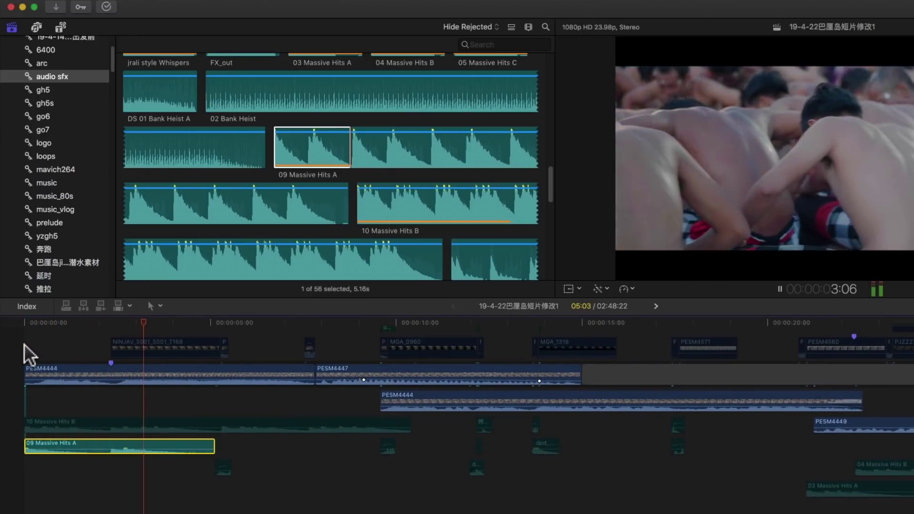
left_click(159, 441)
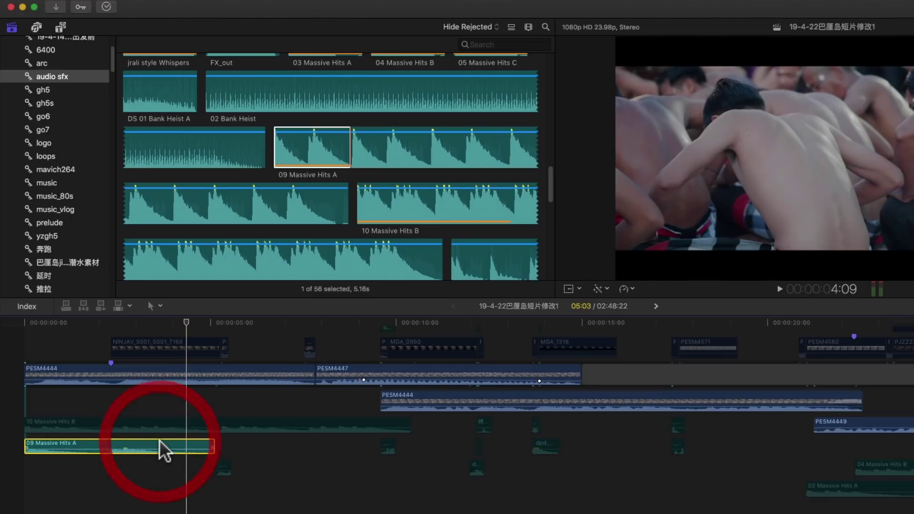
key("Delete")
left_click(174, 423)
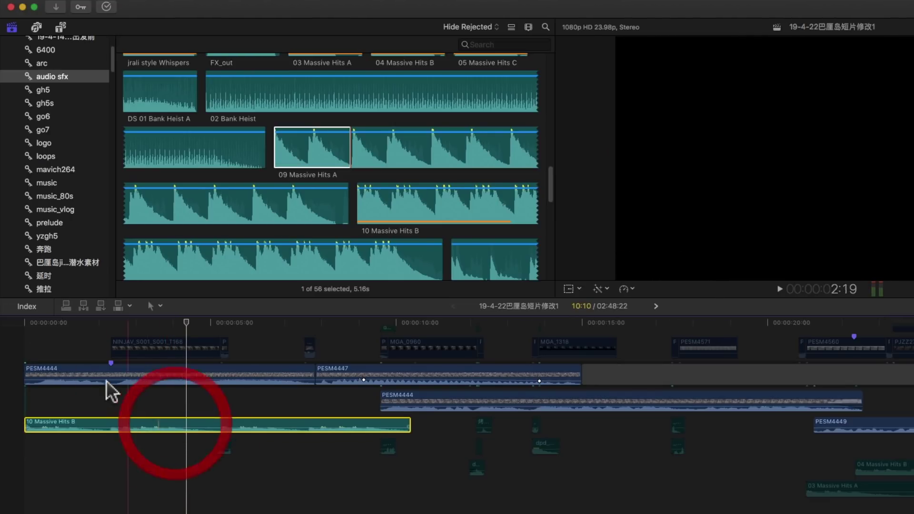
key("space")
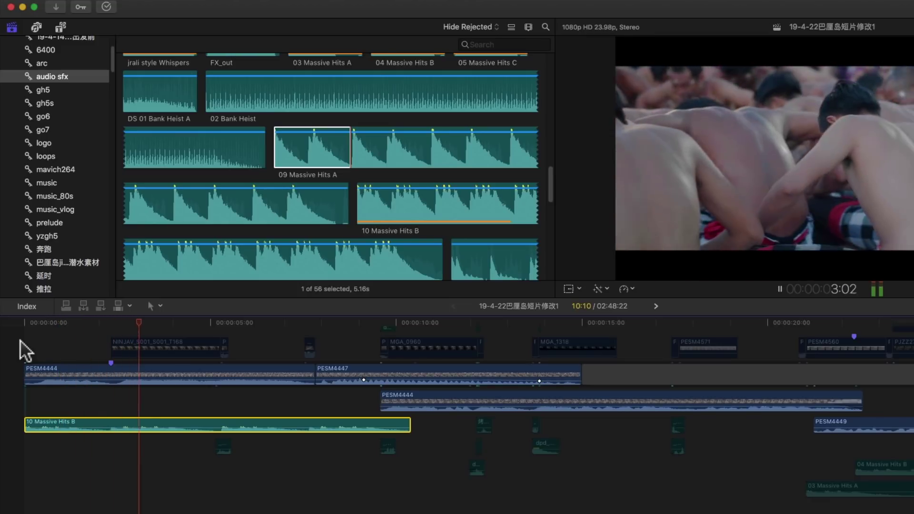
key("space")
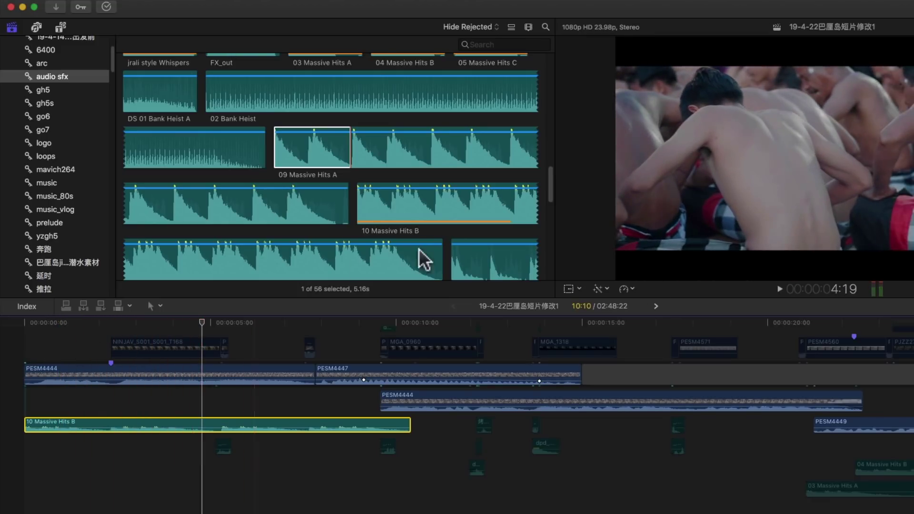
left_click(388, 219)
scroll(325, 224, "down", 3)
scroll(326, 224, "up", 3)
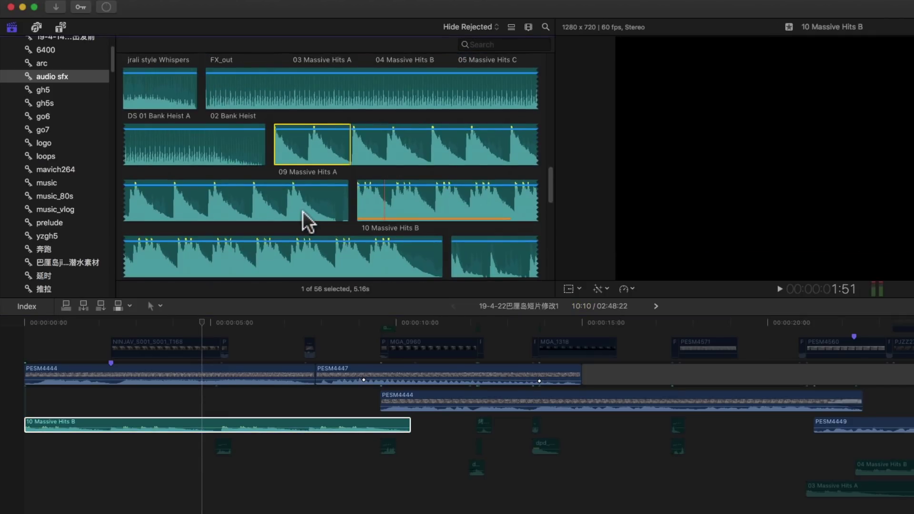
scroll(328, 238, "down", 1)
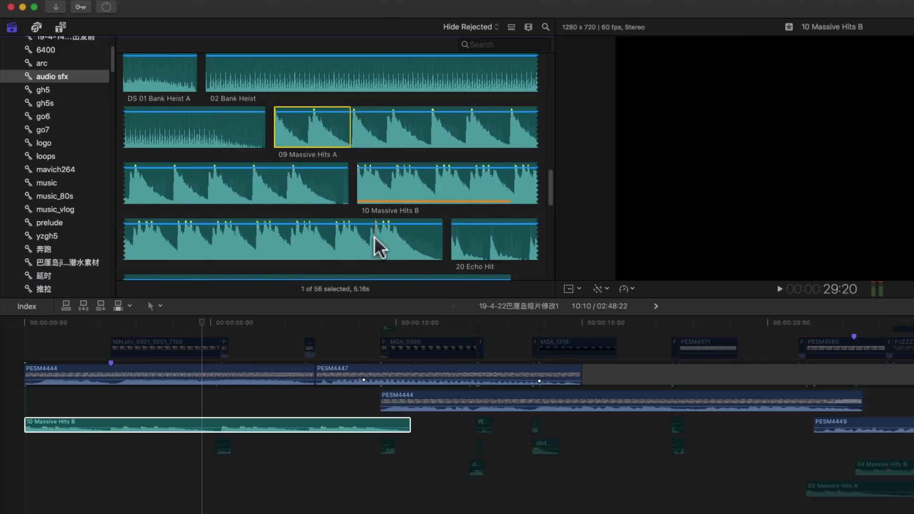
scroll(368, 236, "down", 3)
scroll(361, 245, "down", 2)
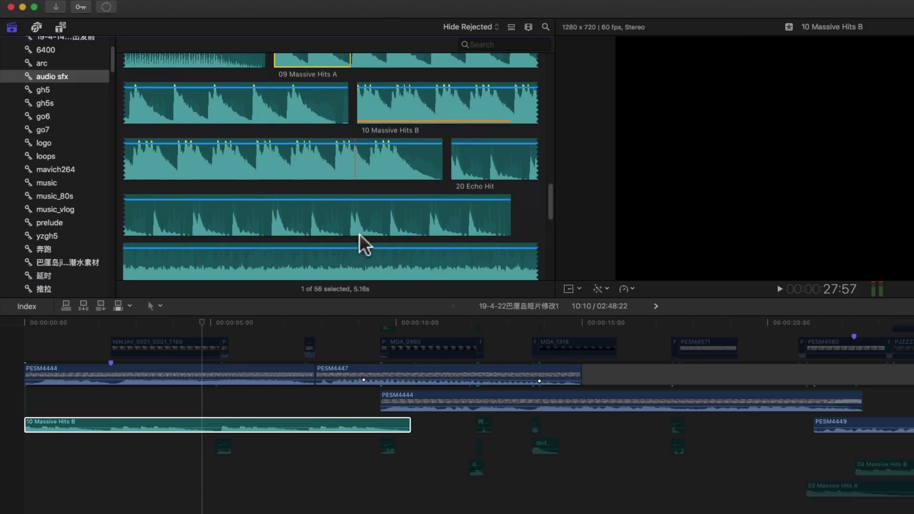
left_click(453, 166)
left_click(459, 174)
scroll(287, 182, "up", 1)
key("Down")
left_click(261, 175)
left_click(255, 124)
key("space")
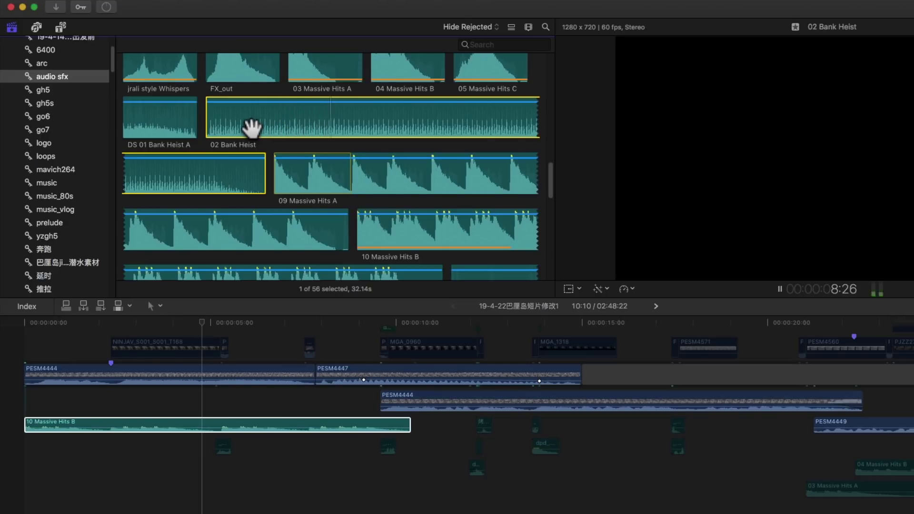
scroll(263, 239, "down", 4)
left_click(263, 239)
scroll(263, 238, "down", 1)
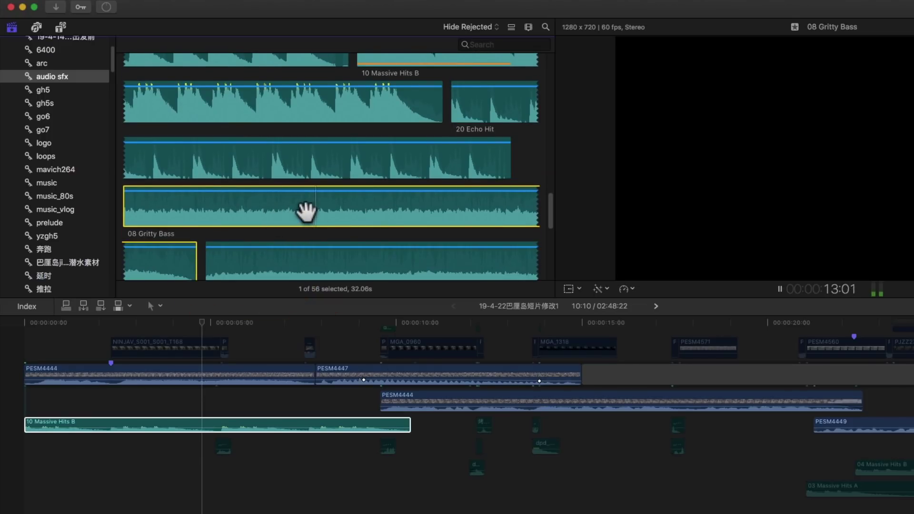
scroll(320, 212, "down", 1)
left_click(332, 217)
key("space")
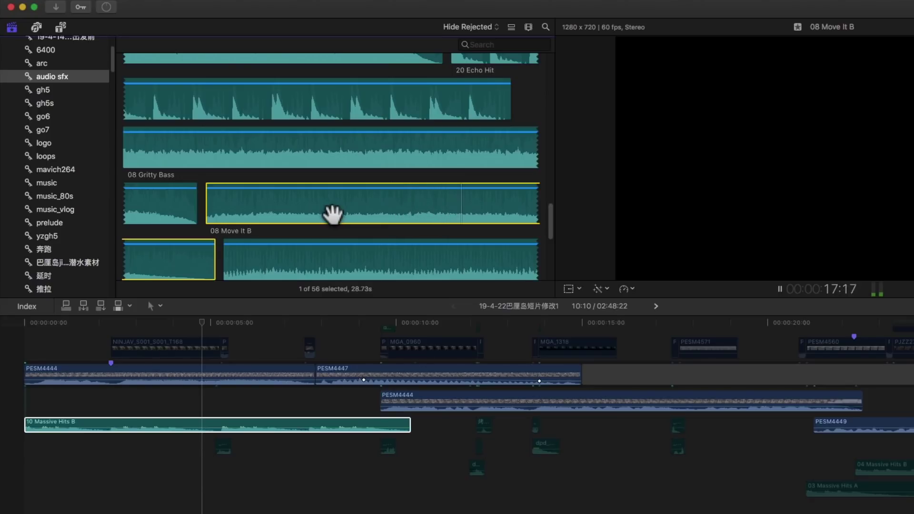
scroll(332, 214, "down", 2)
left_click(334, 240)
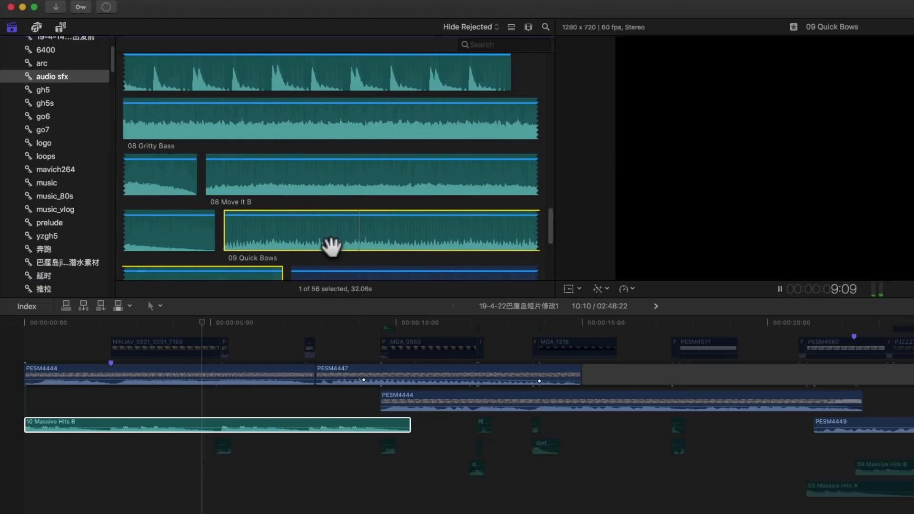
left_click(283, 421)
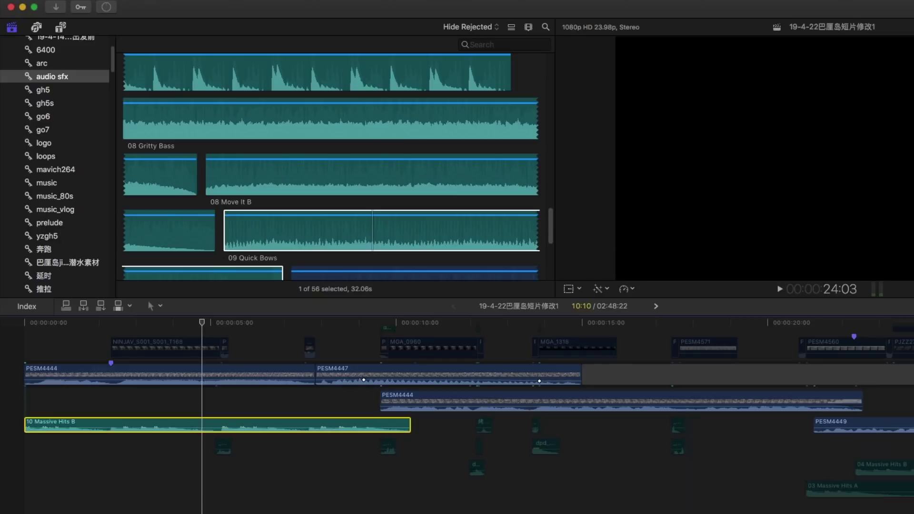
- Bring the 20–30 second hits section into view and play it from around 28 seconds
left_click_drag(809, 504, 897, 452)
key("h")
mouse_move(753, 395)
left_mouse_down()
mouse_move(503, 395)
mouse_move(408, 377)
left_mouse_up()
key("a")
key("space")
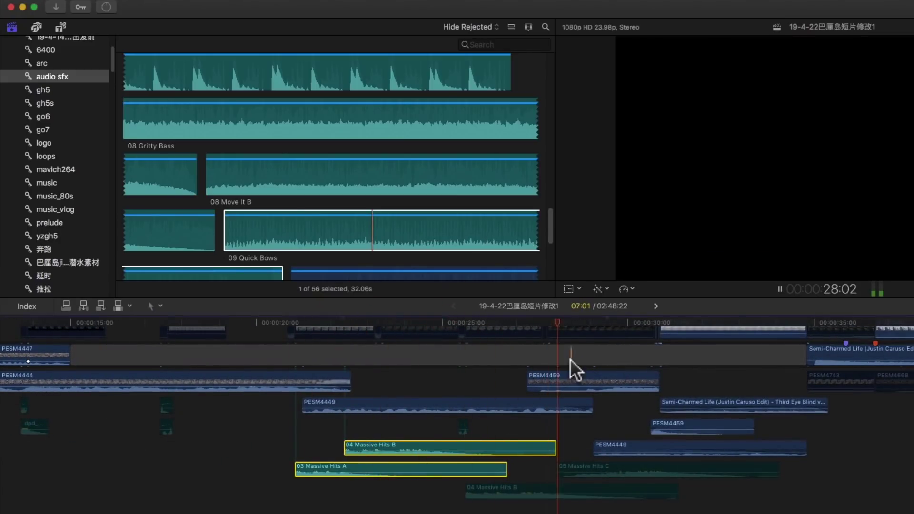
key("space")
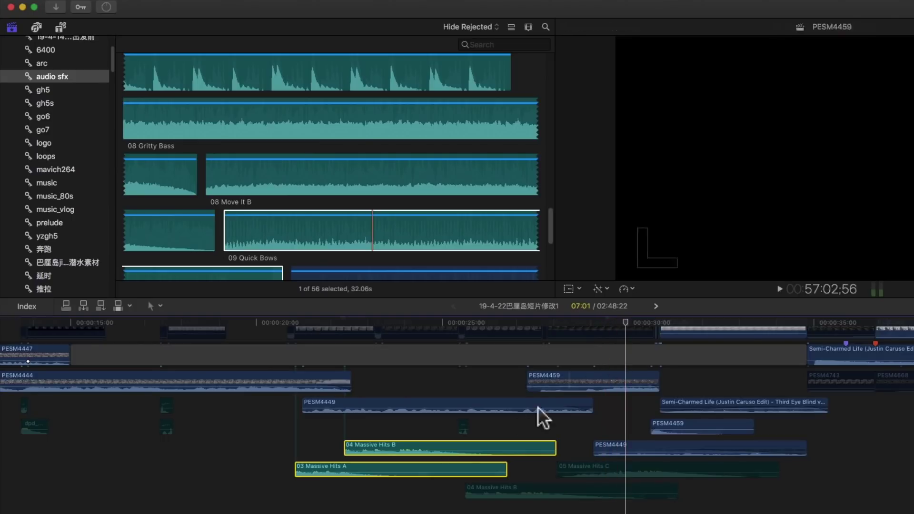
- Try the section with the upper 04 Massive Hits B disabled, then re-enable it
left_click(398, 428)
left_click(353, 445)
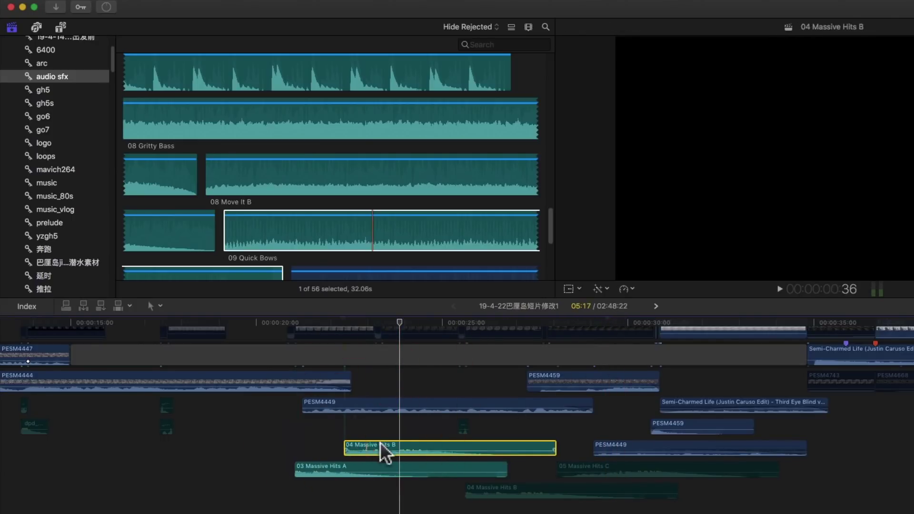
left_click(358, 442)
key("v")
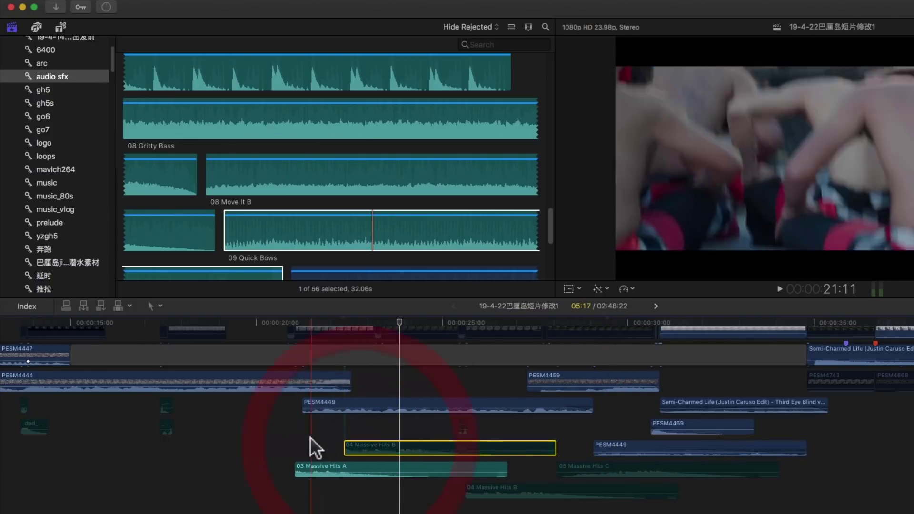
key("space")
left_click(358, 446)
key("v")
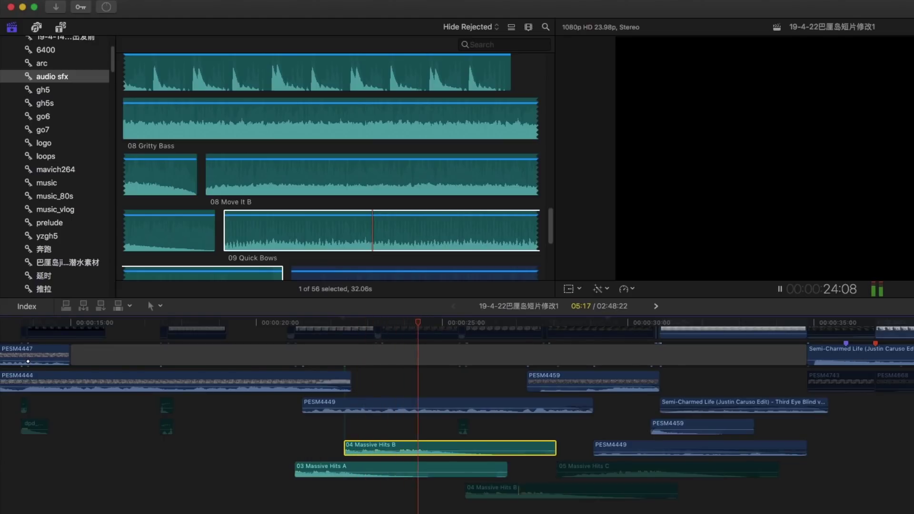
- Disable the lower 04 Massive Hits B clip and play the hits back to check
left_click_drag(635, 505, 644, 464)
left_click(647, 493)
key("v")
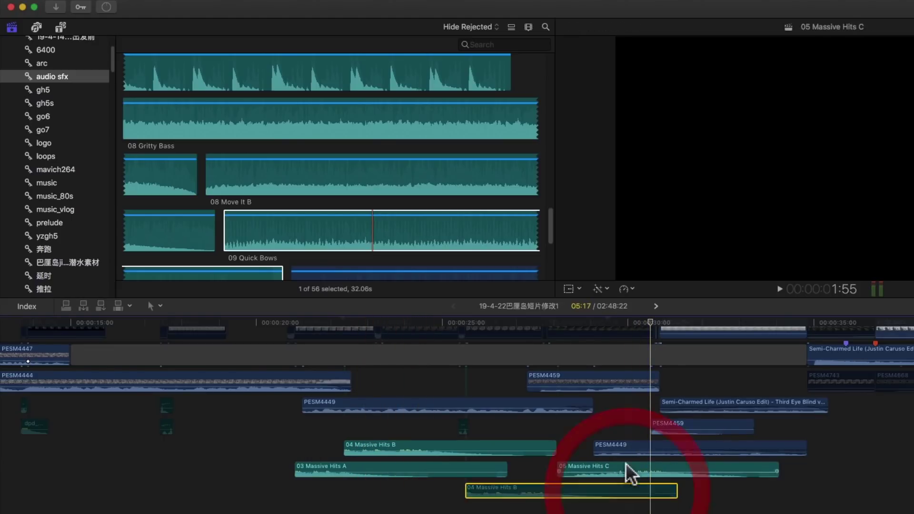
key("space")
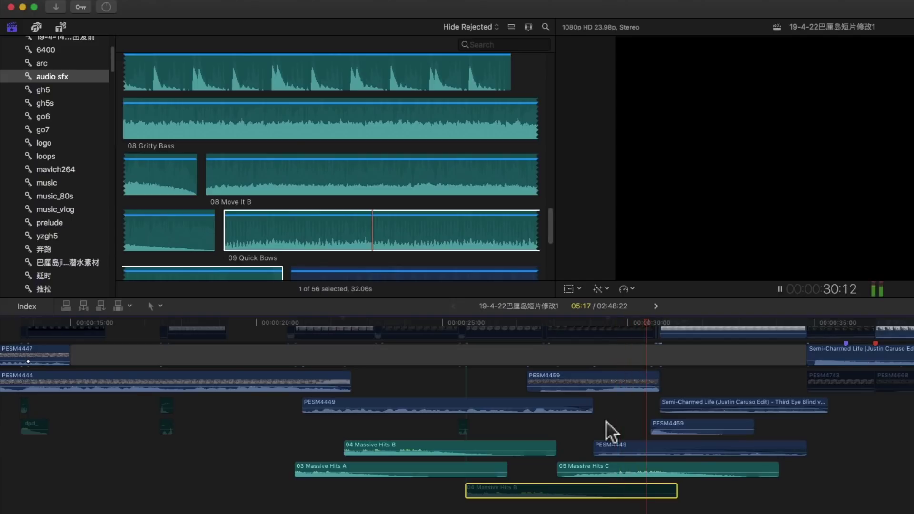
key("super+minus")
key("space")
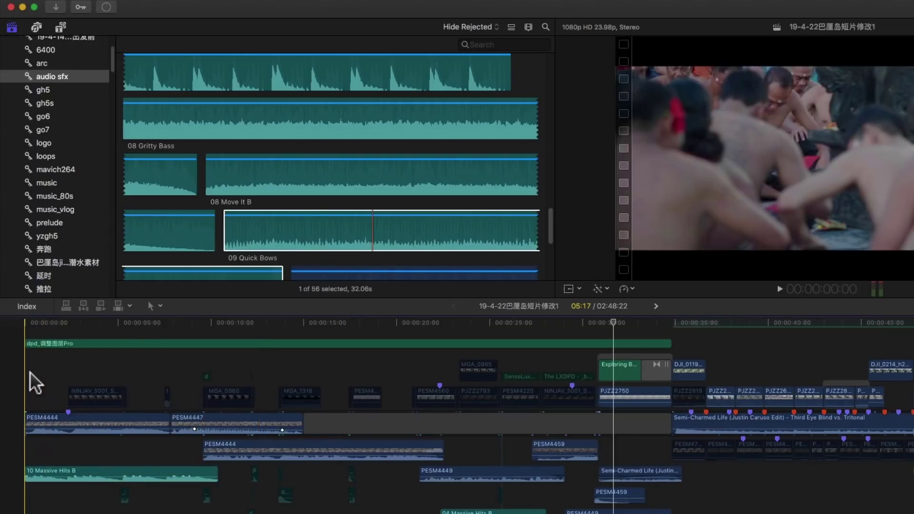
key("space")
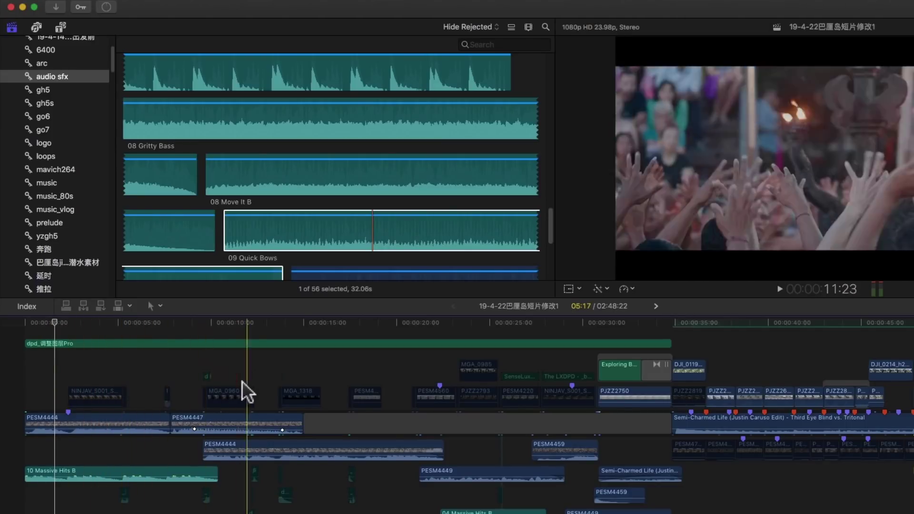
mouse_move(95, 395)
left_mouse_down()
mouse_move(122, 393)
mouse_move(90, 370)
left_mouse_up()
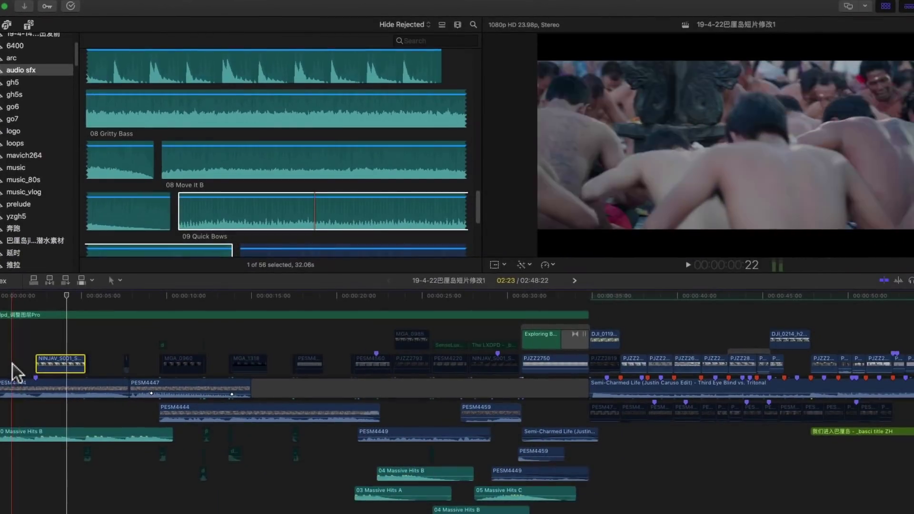
left_click(8, 362)
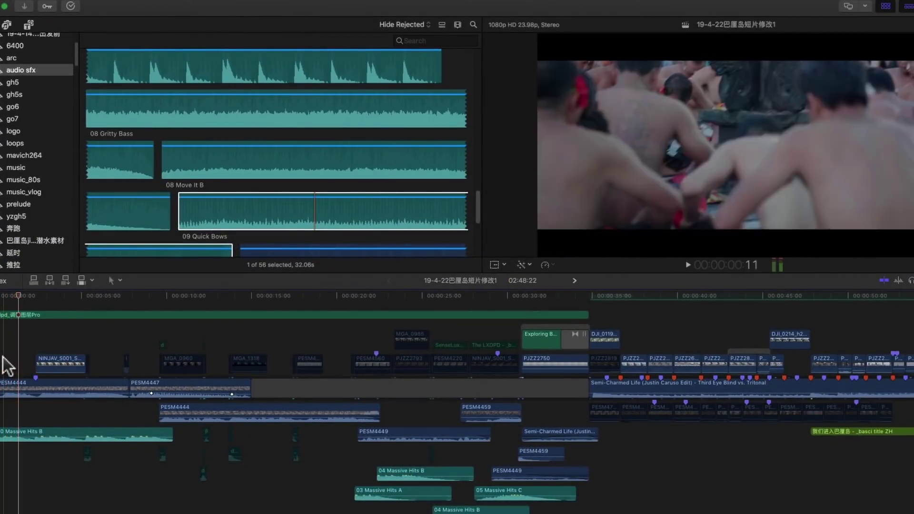
key("space")
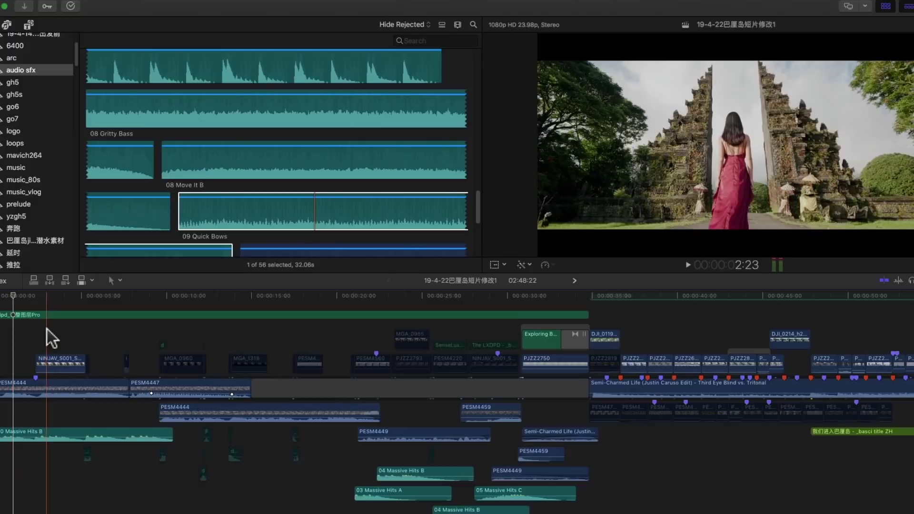
key("space")
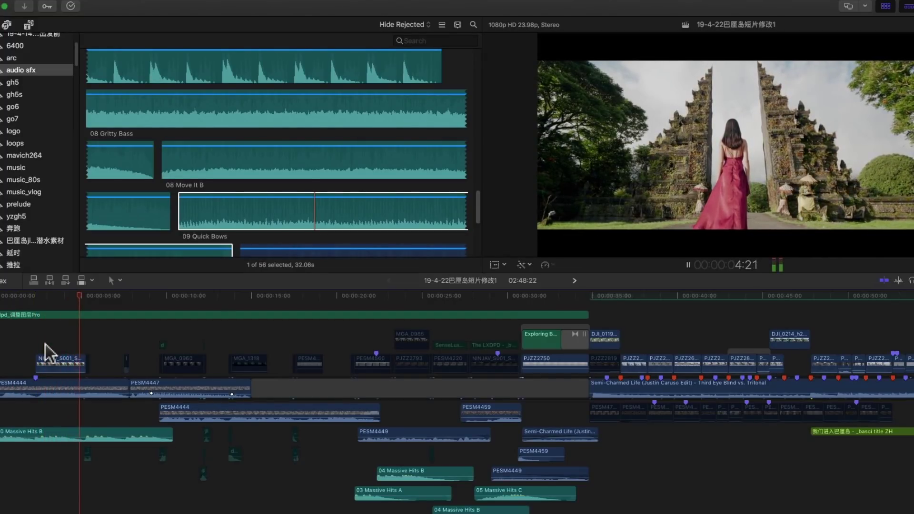
left_click(88, 363)
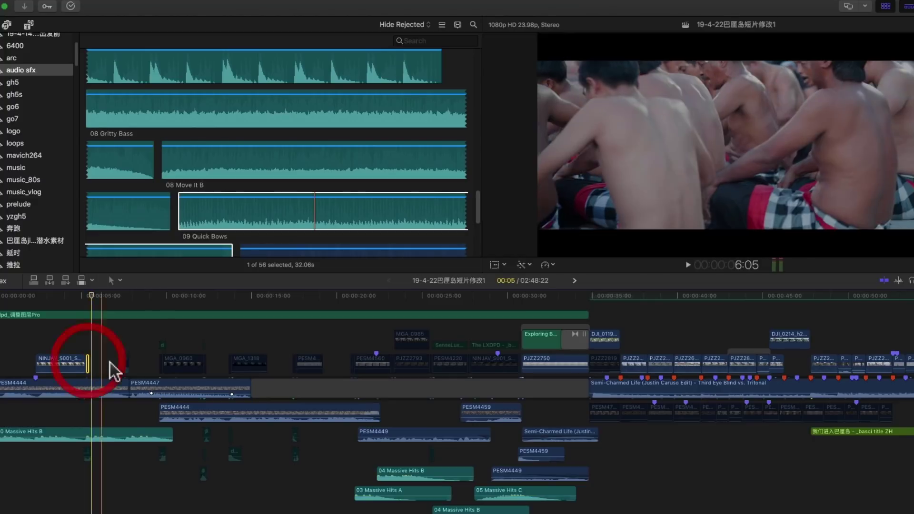
left_click_drag(123, 342, 217, 375)
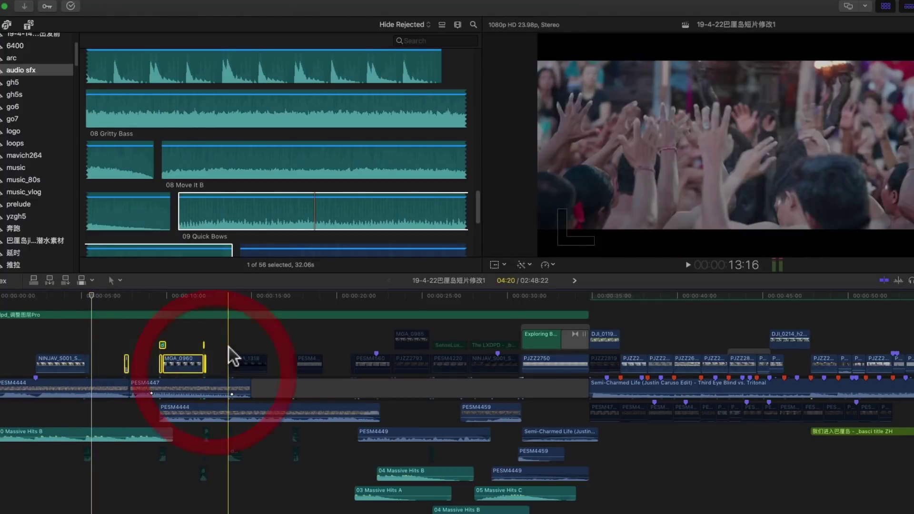
left_click(61, 341)
key("space")
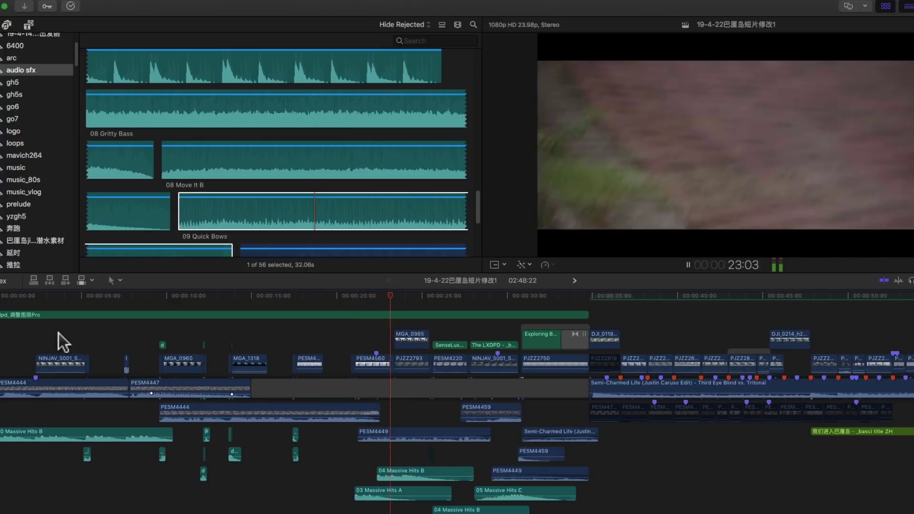
key("space")
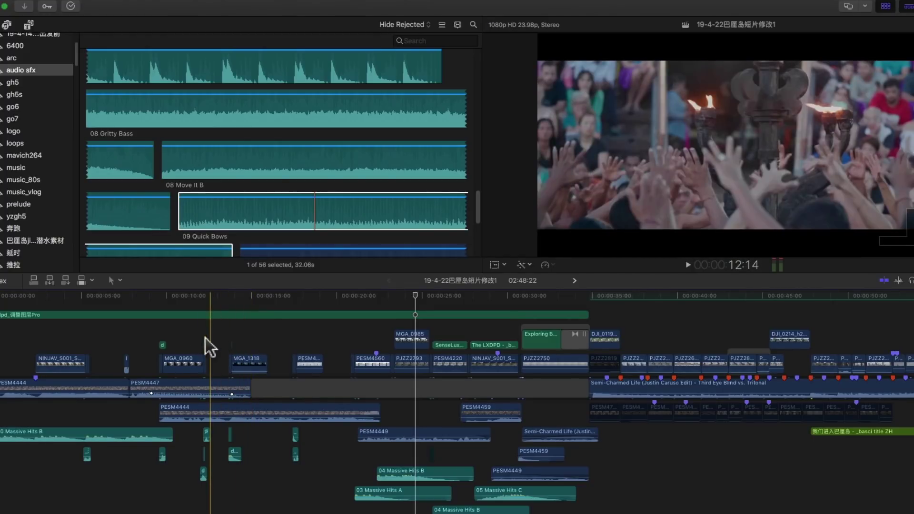
left_click(90, 347)
key("space")
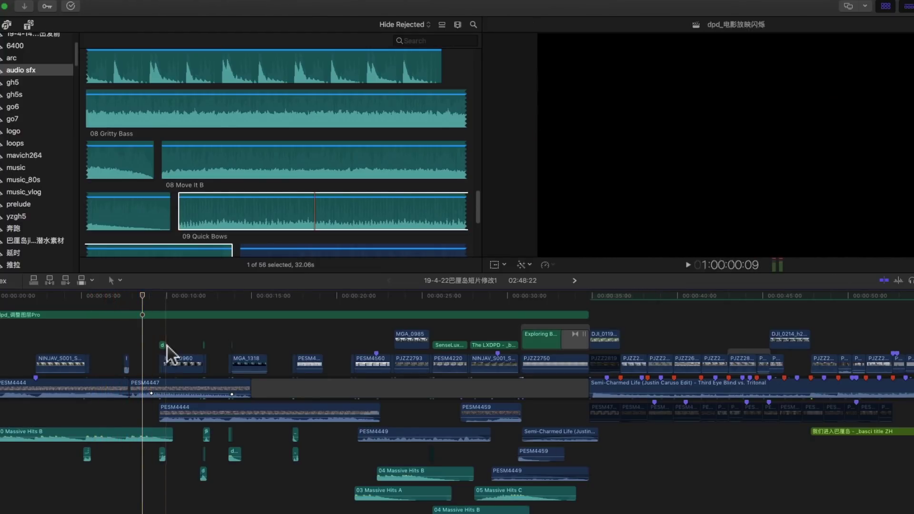
key("space")
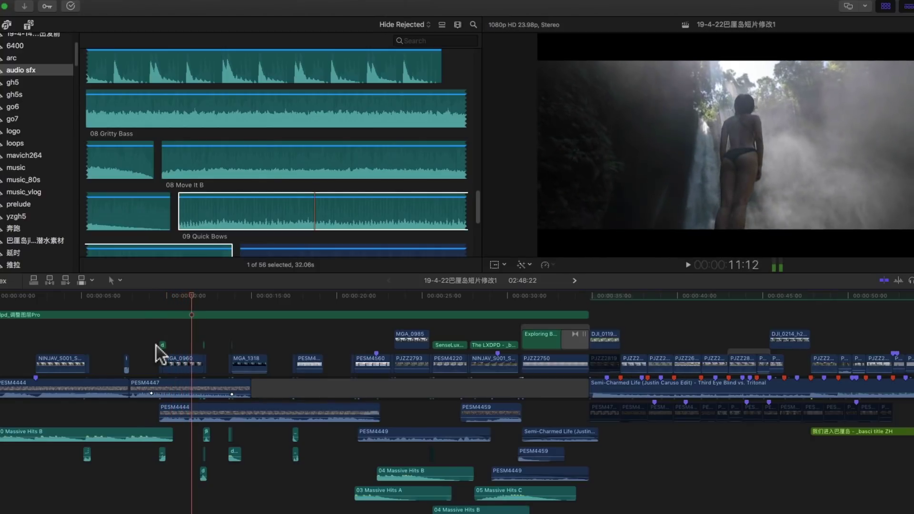
key("space")
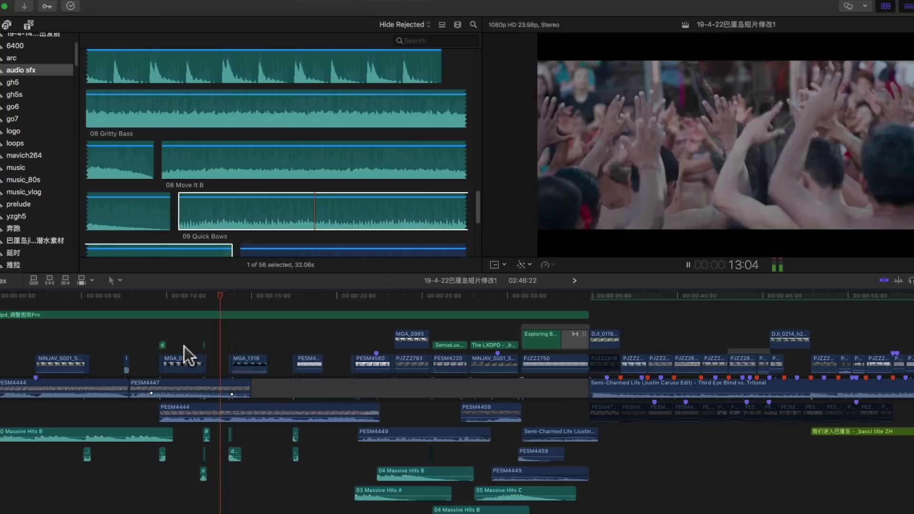
key("space")
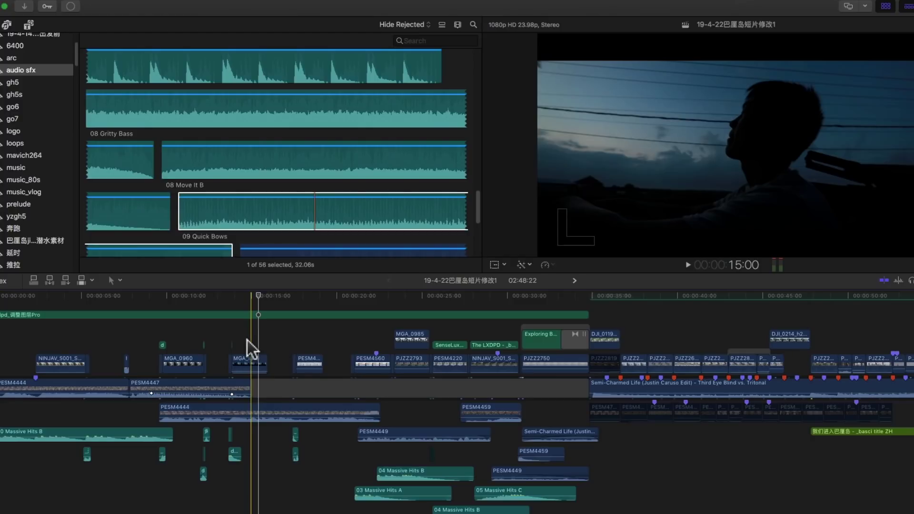
key("space")
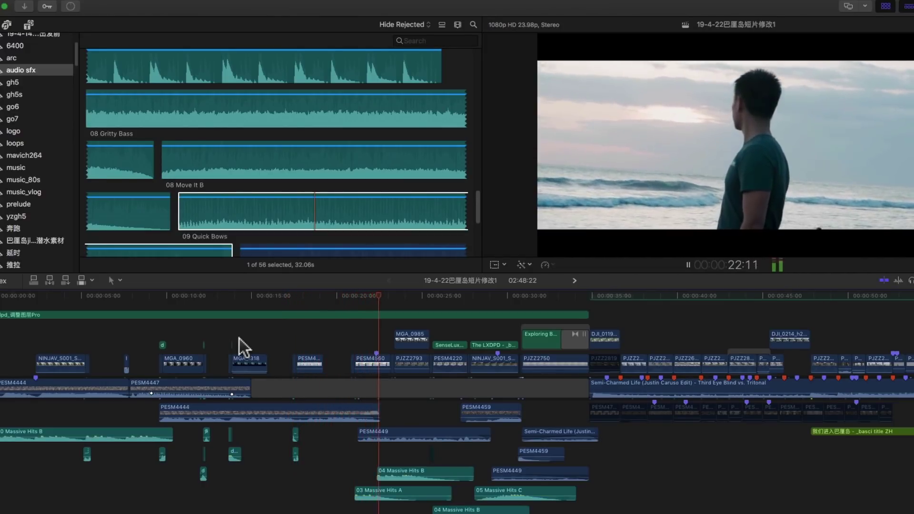
key("space")
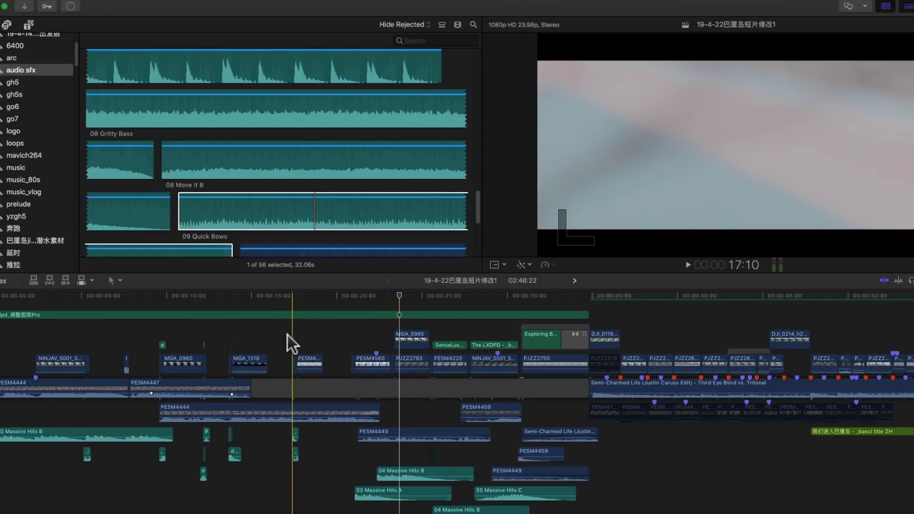
key("super+equal")
key("space")
key("Left")
key("Left")
key("Left")
key("Left")
key("Right")
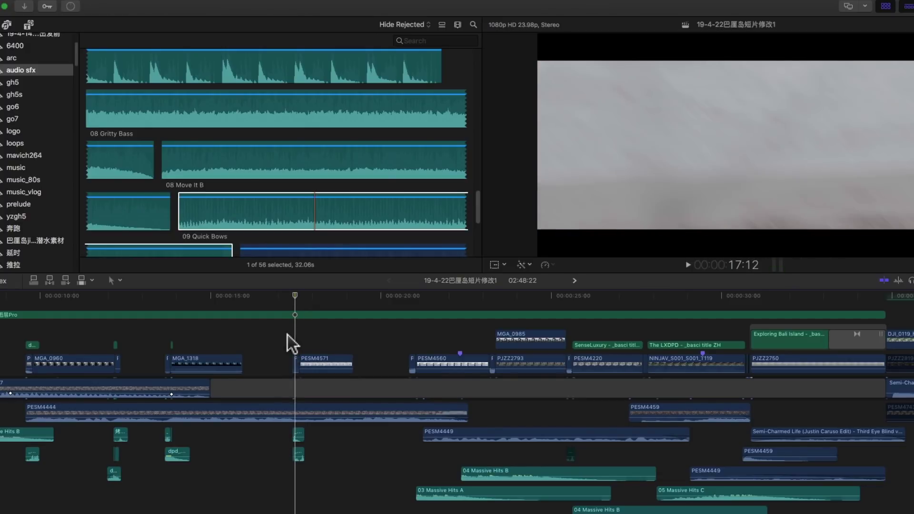
key("Left")
key("Left")
key("Left")
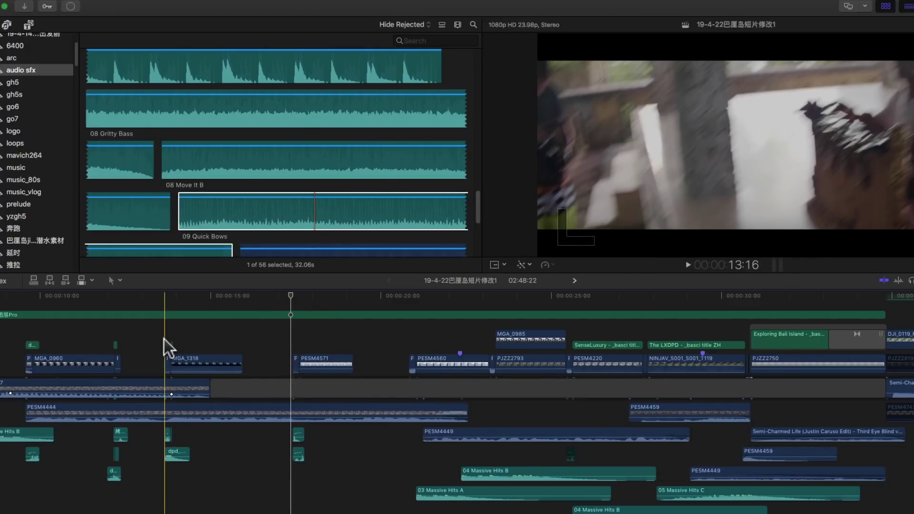
key("space")
key("space")
left_click(165, 352)
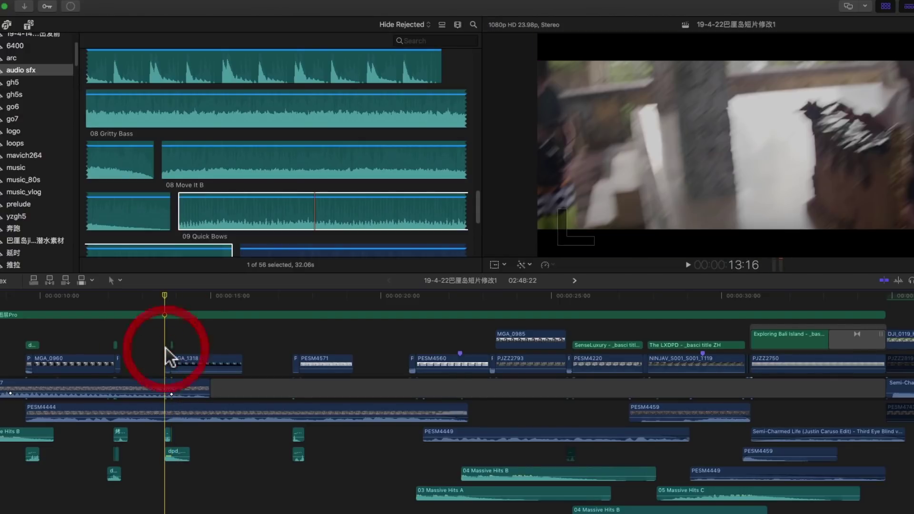
key("super+equal")
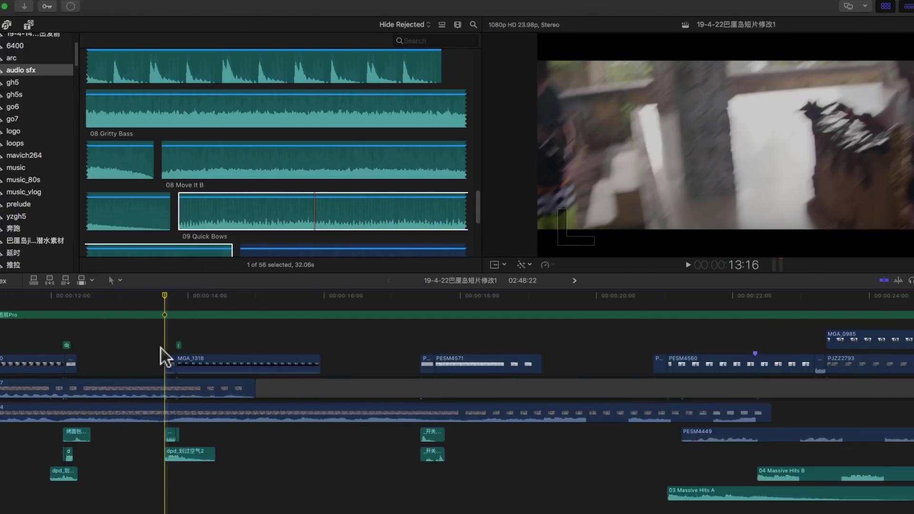
key("Left")
key("Left")
key("Left")
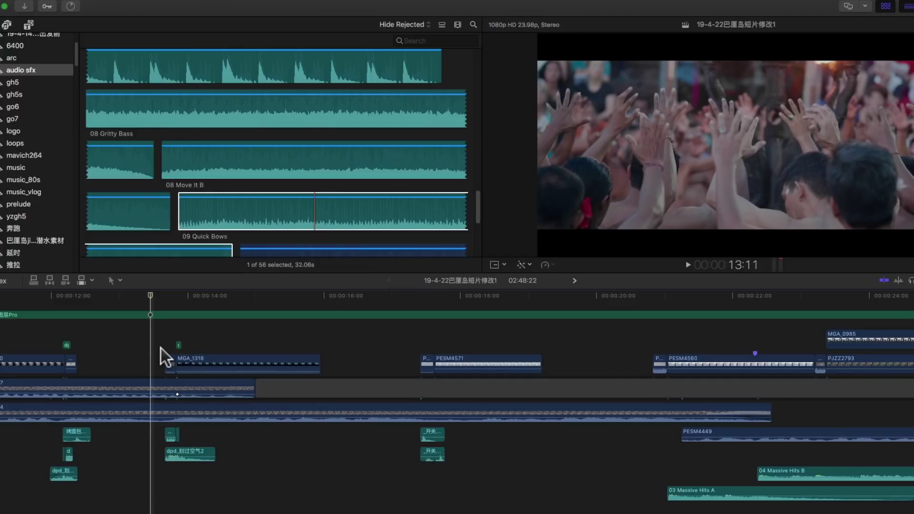
key("Right")
key("Right")
key("Right")
key("Right")
key("Right")
key("Right")
key("Left")
key("Left")
key("Left")
key("Left")
key("Left")
key("Right")
key("Right")
key("Right")
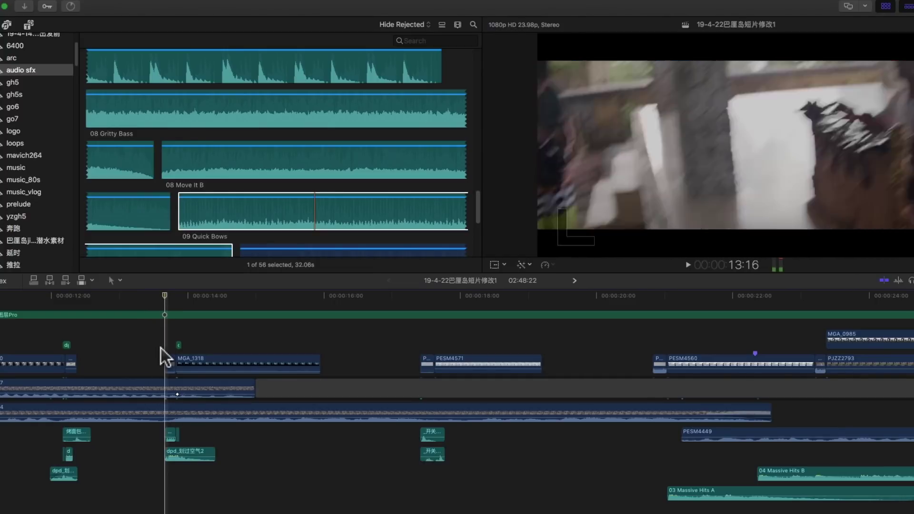
key("Left")
key("Left")
key("Left")
key("Right")
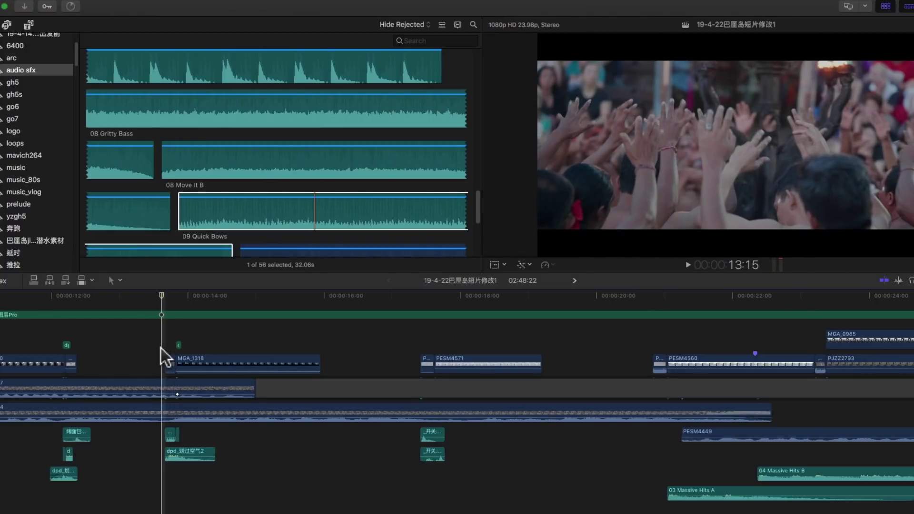
key("Right")
key("Right")
key("Right")
key("Right")
key("Right")
key("Right")
key("Right")
key("Right")
key("Right")
key("Right")
key("Right")
key("Right")
key("Right")
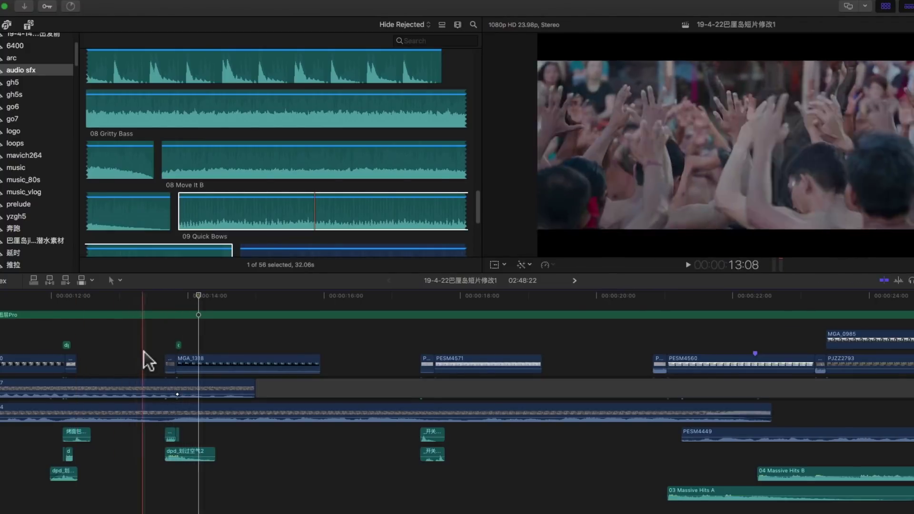
left_click(169, 364)
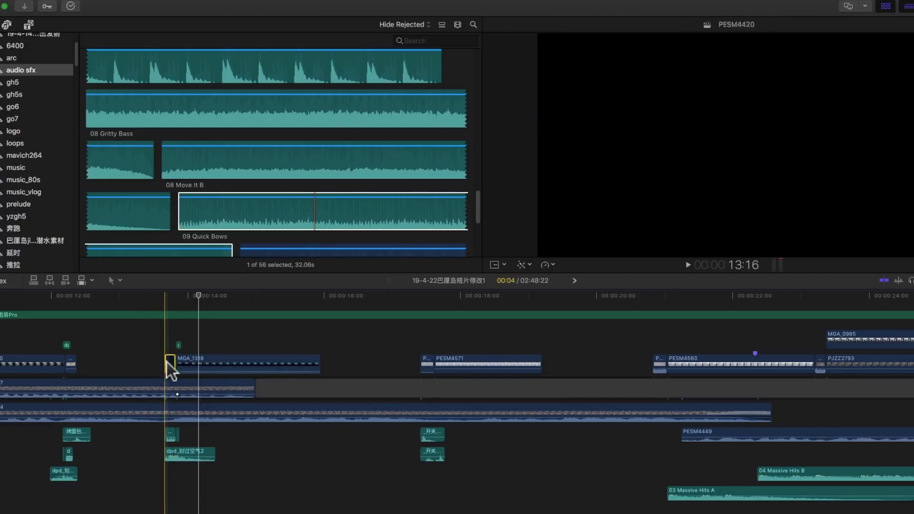
left_click_drag(218, 473, 167, 433)
key("space")
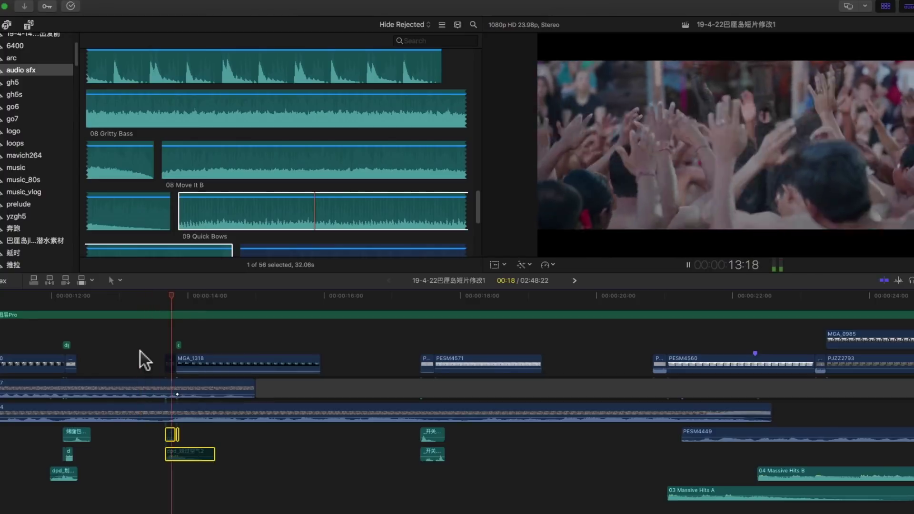
key("space")
key("space")
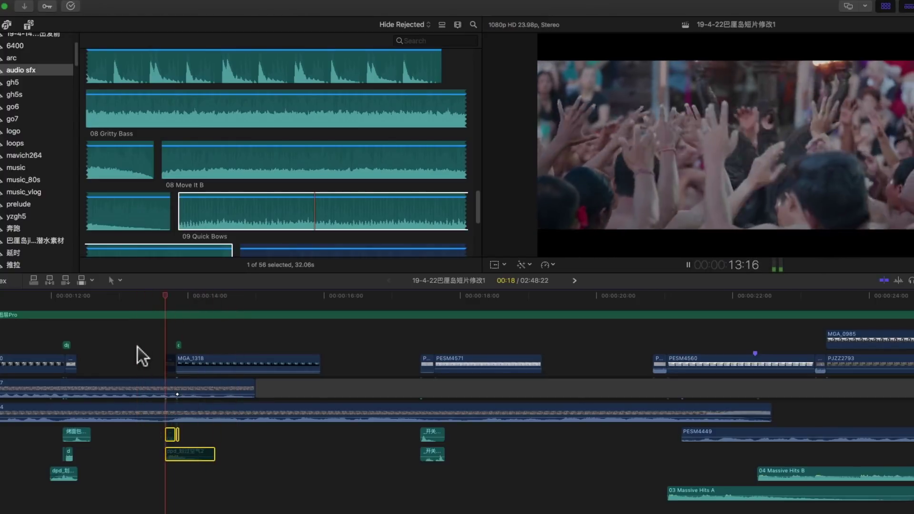
left_click_drag(169, 363, 172, 434)
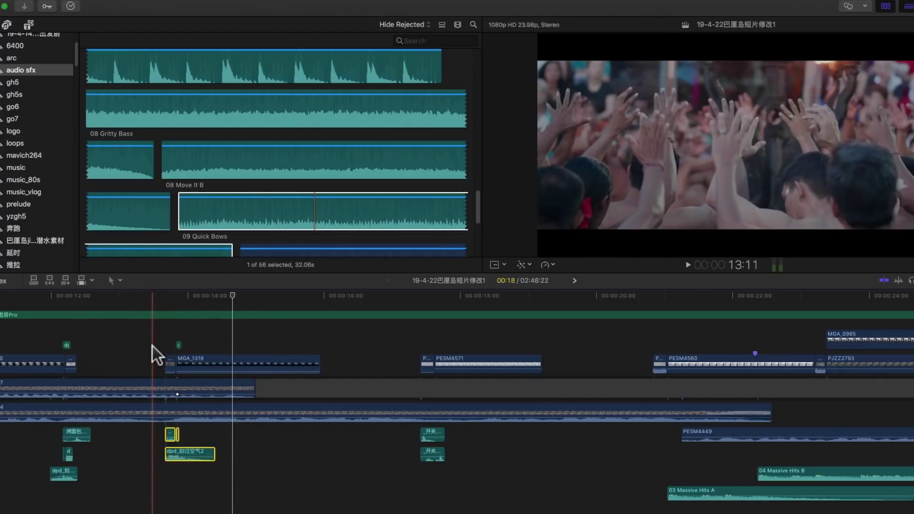
key("space")
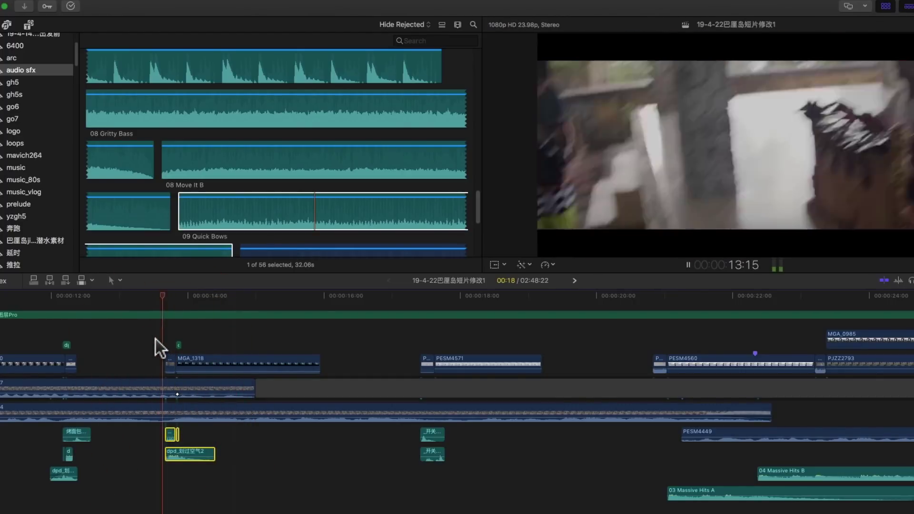
key("space")
key("space")
key("space")
left_click(162, 366)
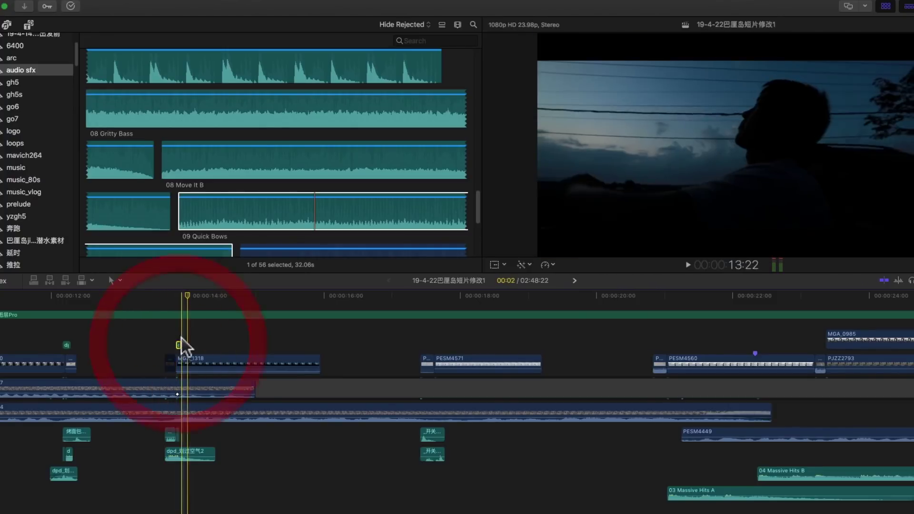
left_click(179, 345)
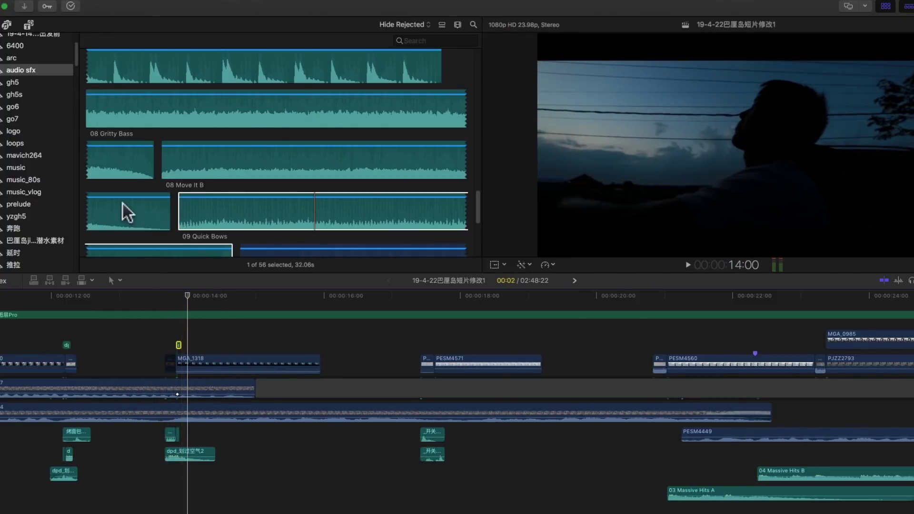
- Show the dpd_glitchFX titles, then play and zoom in on the two sound effects at the cut
left_click(29, 24)
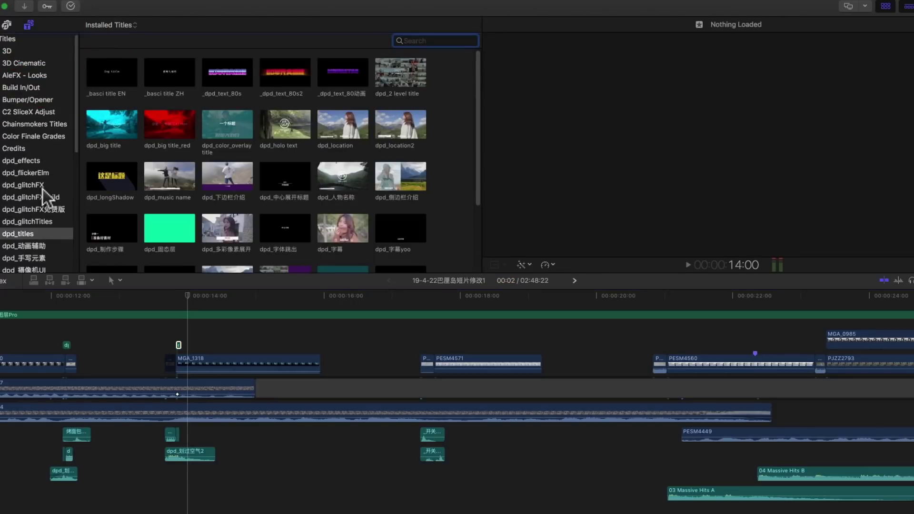
left_click(42, 186)
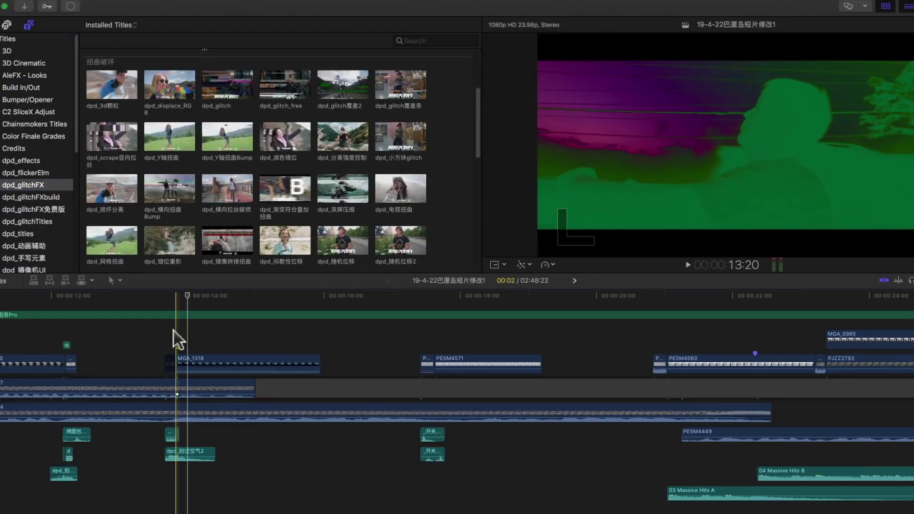
key("space")
key("space")
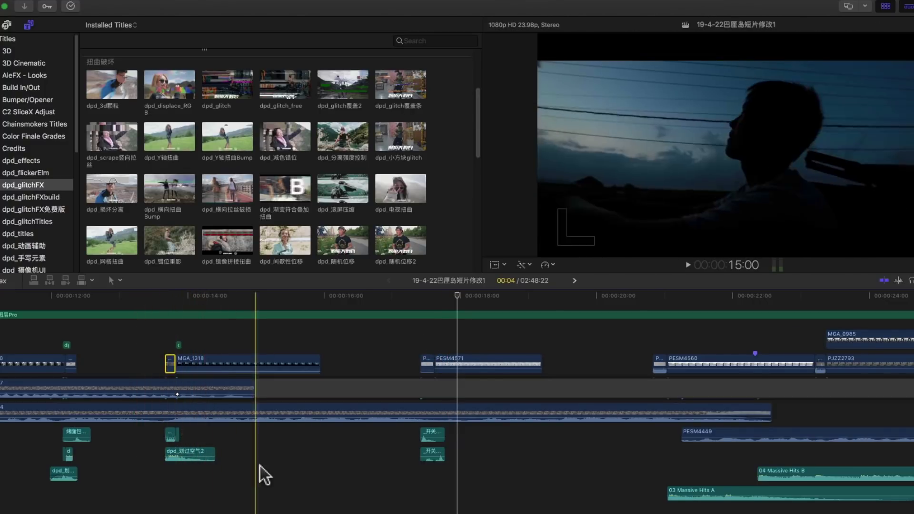
left_click_drag(251, 461, 153, 434)
key("space")
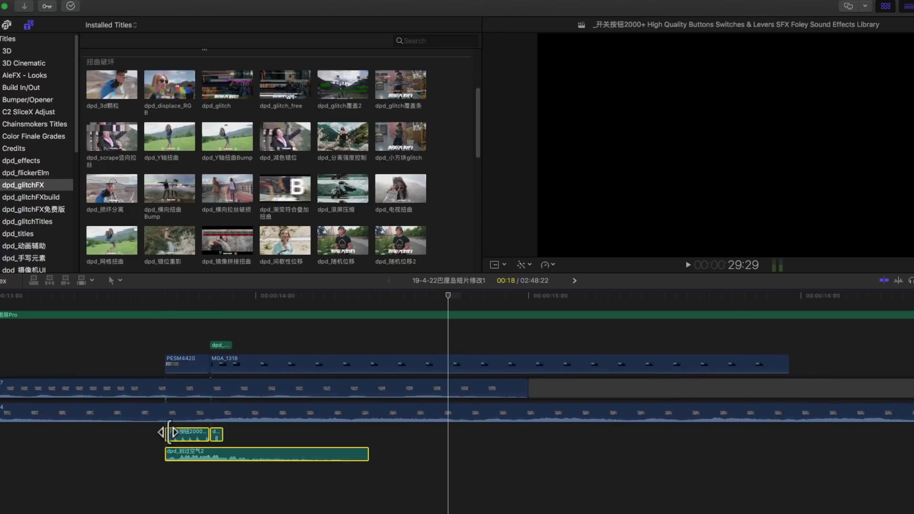
key("super+equal")
key("super+equal")
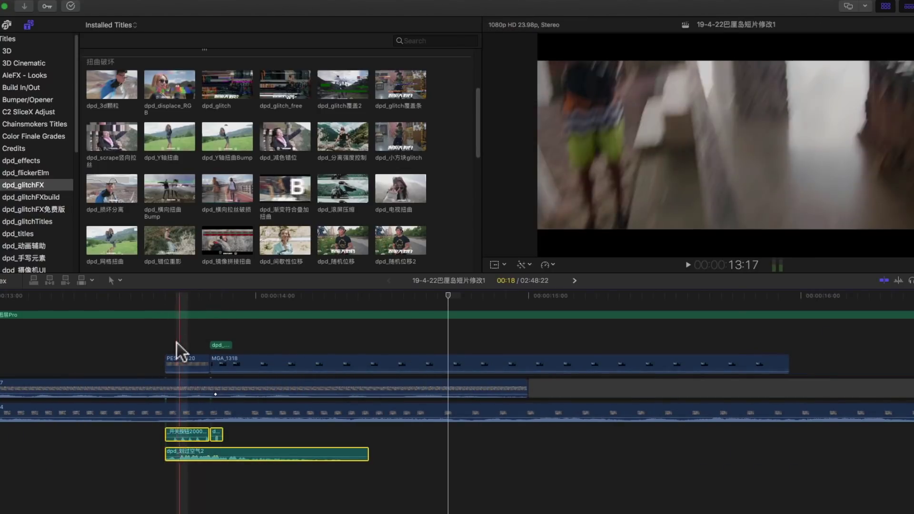
key("space")
key("space")
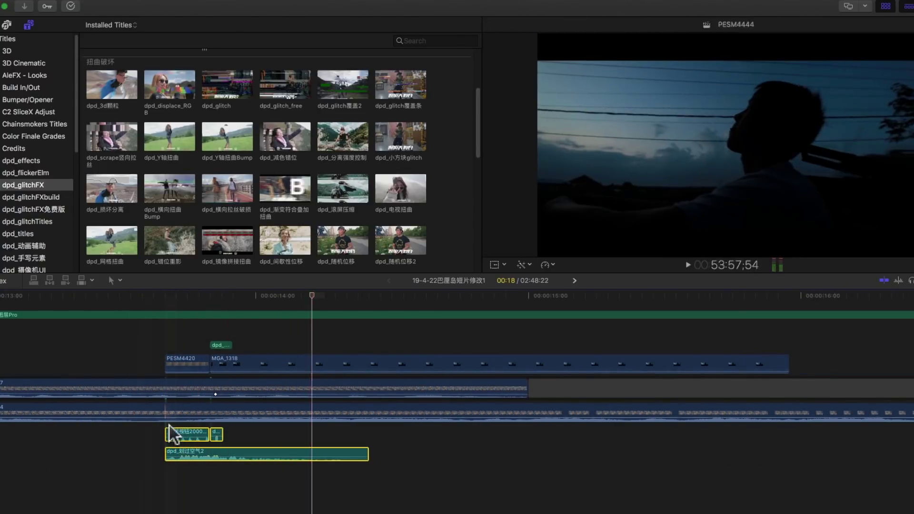
- Compare the cut with dpd_划过空气2 disabled, then re-enable the whoosh and preview it
left_click(266, 454)
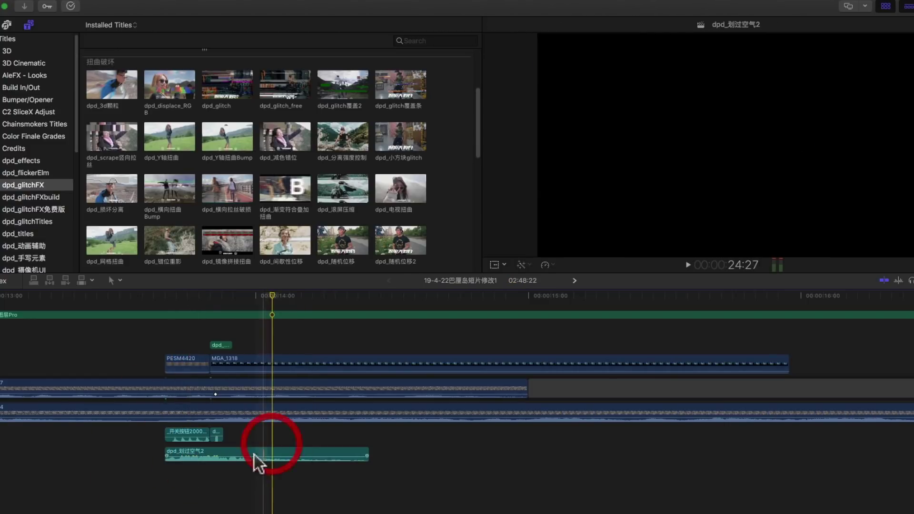
key("v")
key("space")
key("space")
key("space")
key("space")
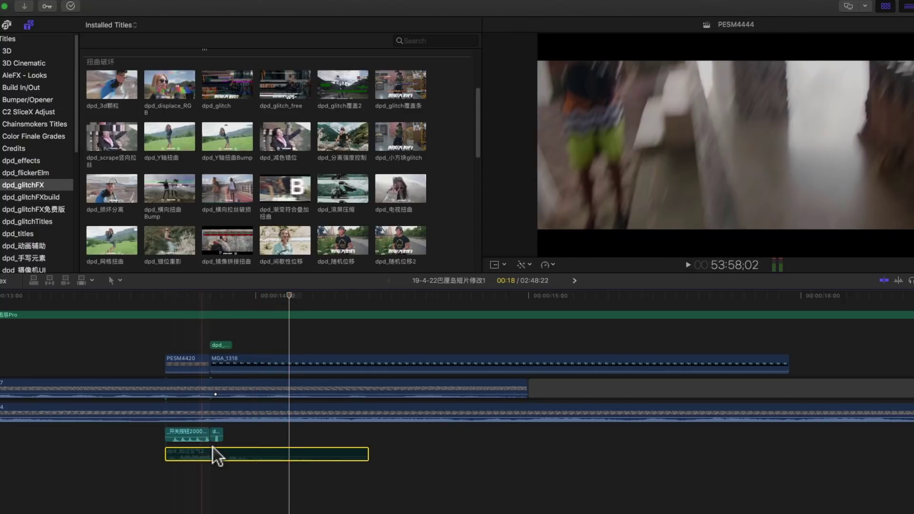
key("v")
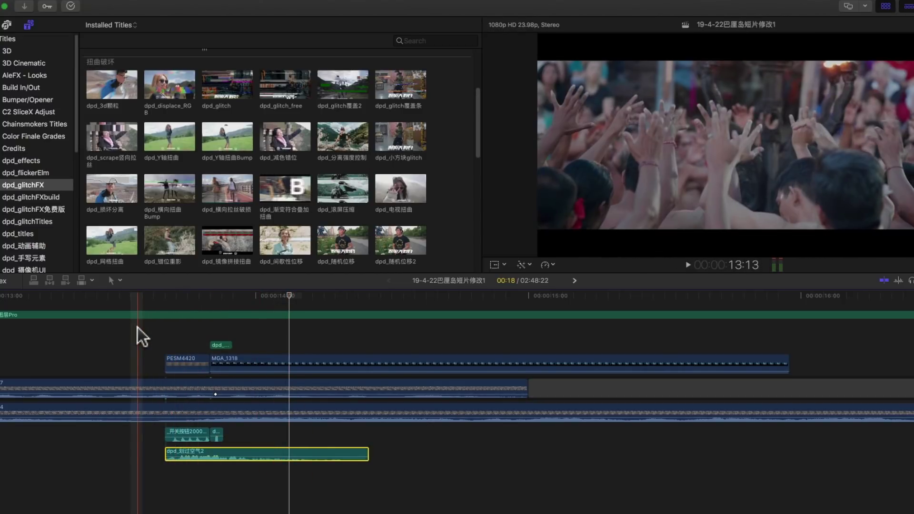
key("space")
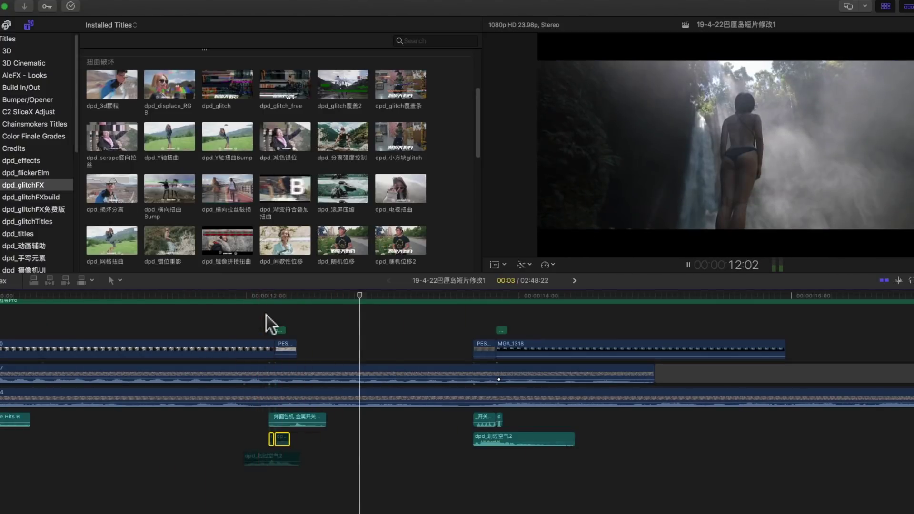
- Select the toaster sound and short dp clip together and play just that selection
key("space")
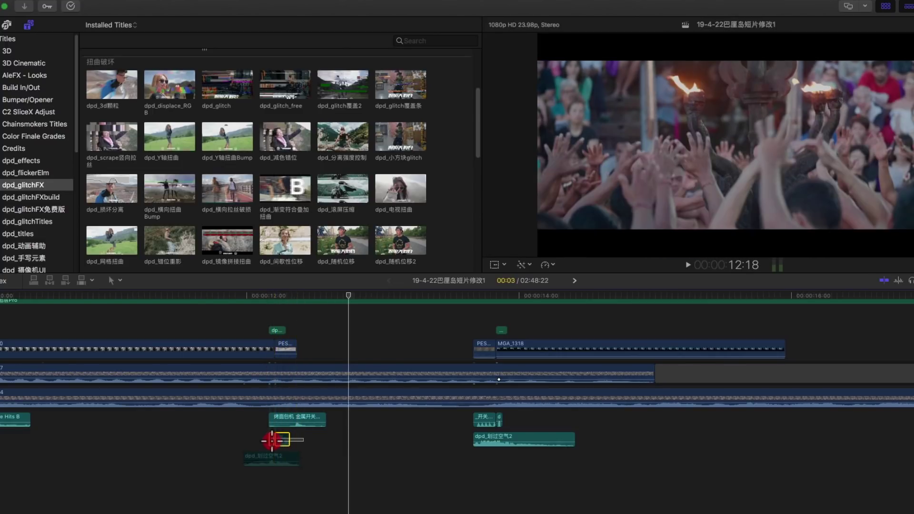
key("space")
key("space")
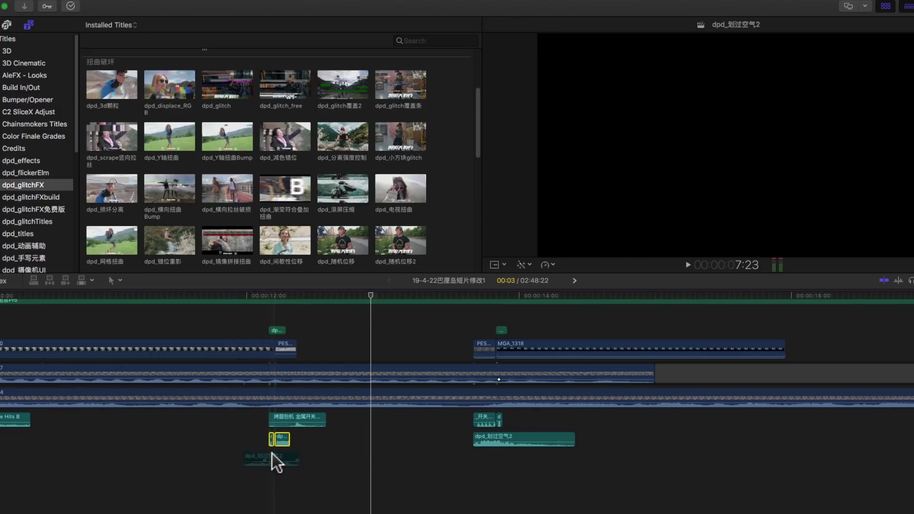
left_click_drag(325, 447, 268, 422)
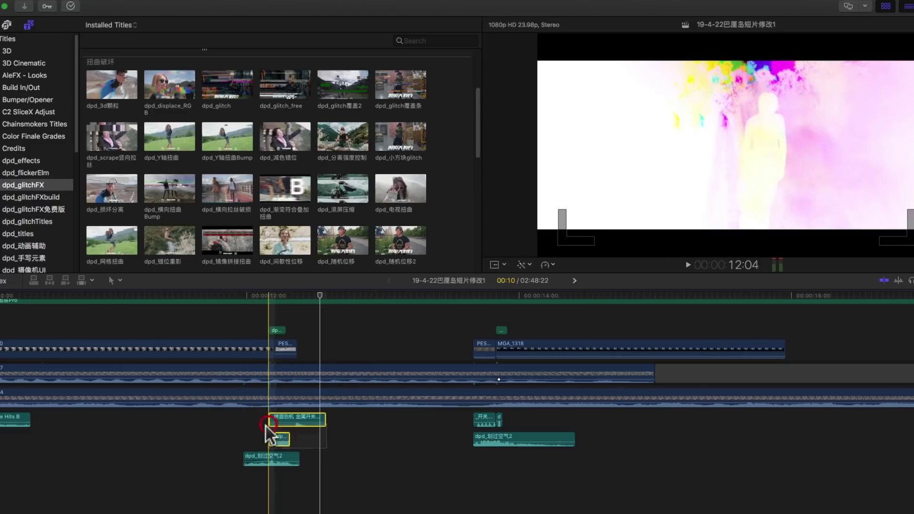
key("Right")
key("Right")
key("/")
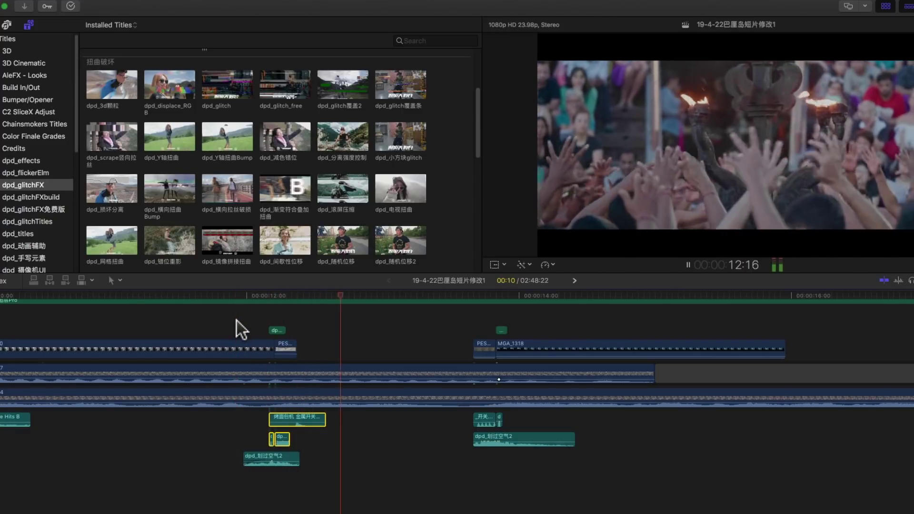
- Zoom out, play the LXDPD title section, and park the playhead around 28 seconds
key("super+minus")
left_click(542, 319)
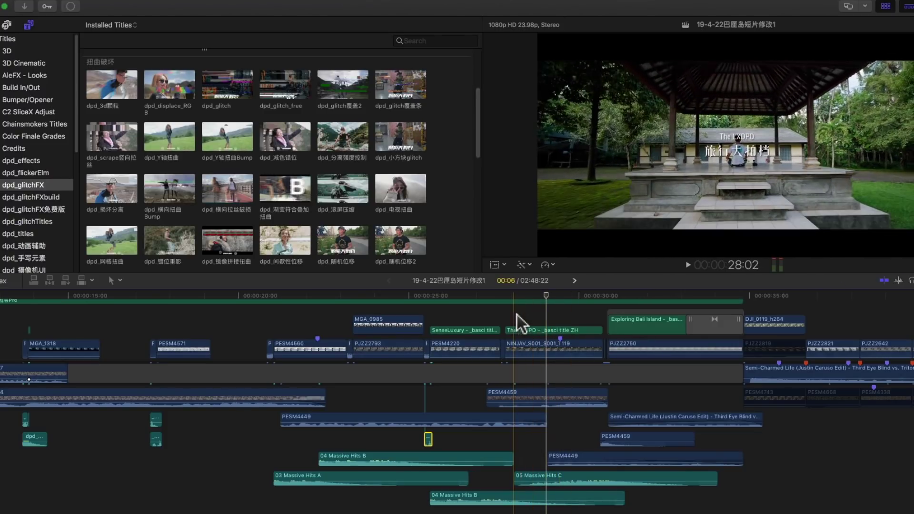
key("space")
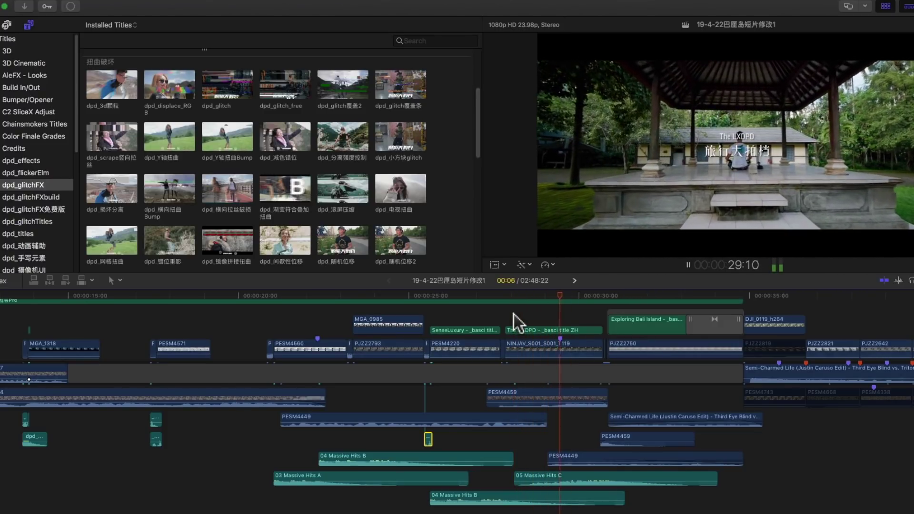
key("space")
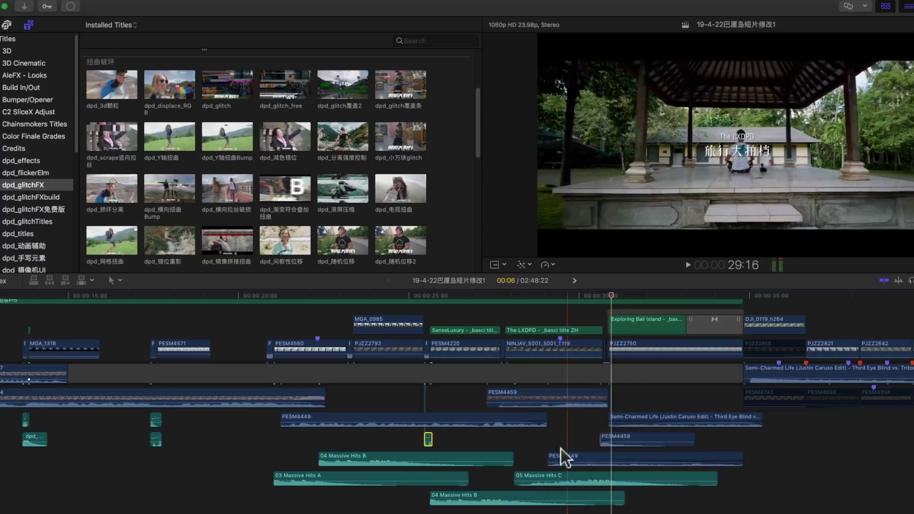
left_click(517, 315)
left_click(529, 310)
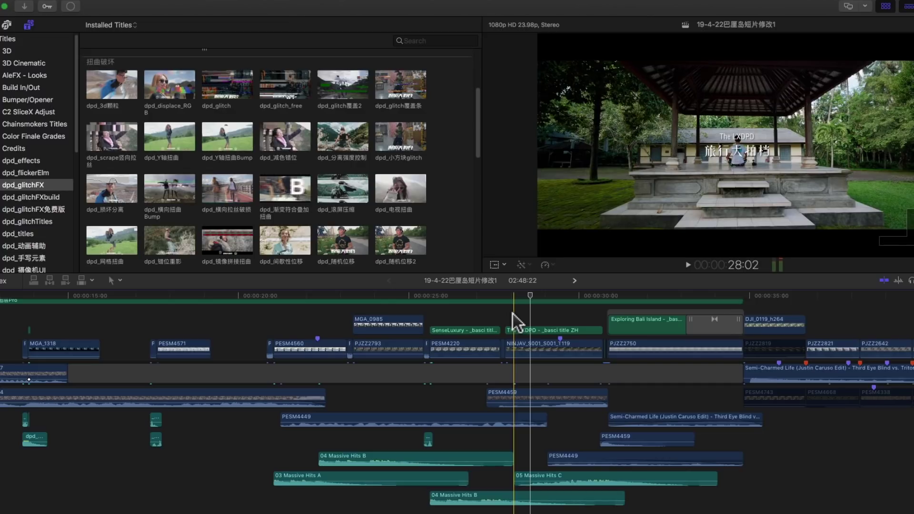
left_click(523, 314)
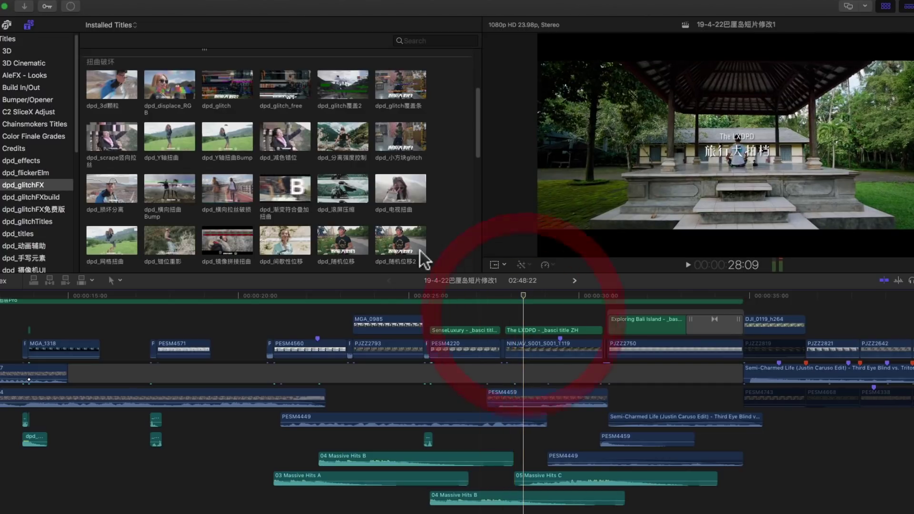
- Open the Sound Effects library, pick the _dpd_Riser渐进 folder, and audition its risers
left_click(7, 25)
left_click(392, 89)
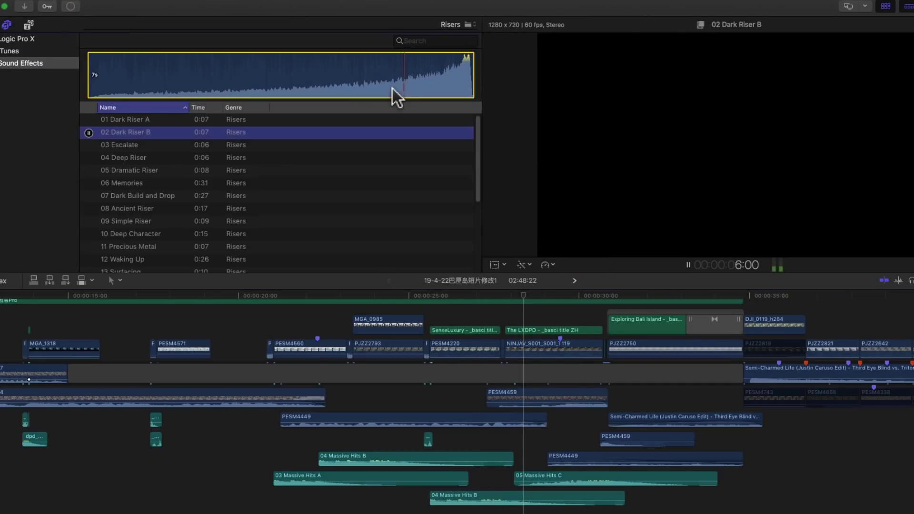
left_click(451, 24)
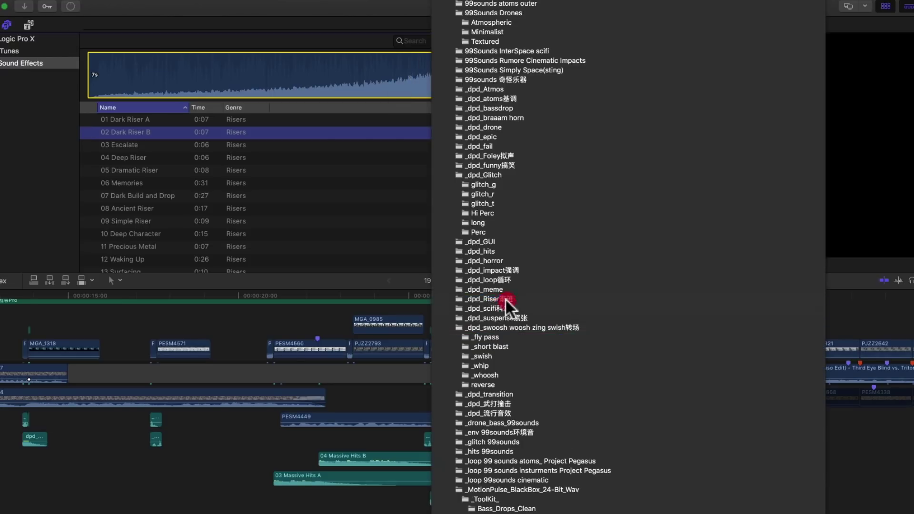
left_click(506, 298)
left_click(247, 200)
scroll(224, 193, "down", 3)
key("Down")
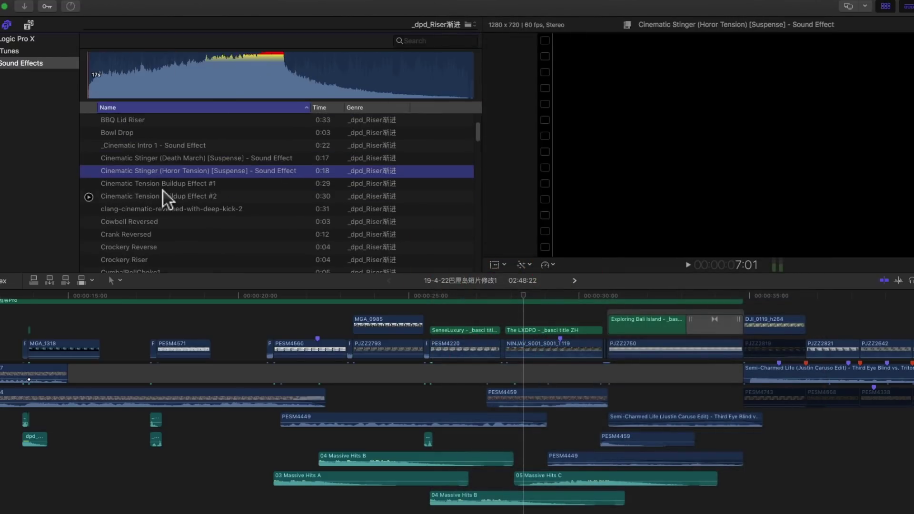
key("Down")
left_click(252, 76)
- Audition Cinematic Tension Buildup Effect #2 and the raider_2音叉反转 riser
left_click(176, 197)
scroll(176, 200, "down", 5)
left_click(195, 172)
left_click(143, 182)
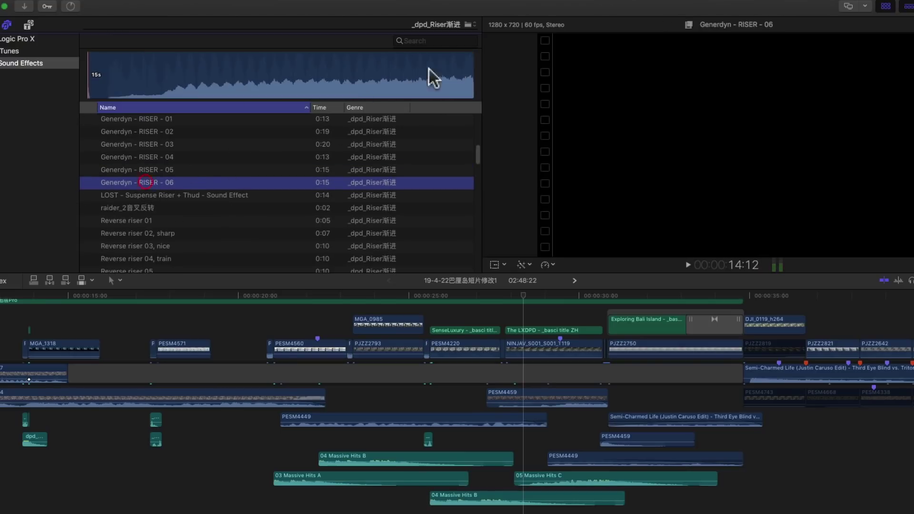
left_click(205, 207)
left_click(362, 78)
left_click(317, 78)
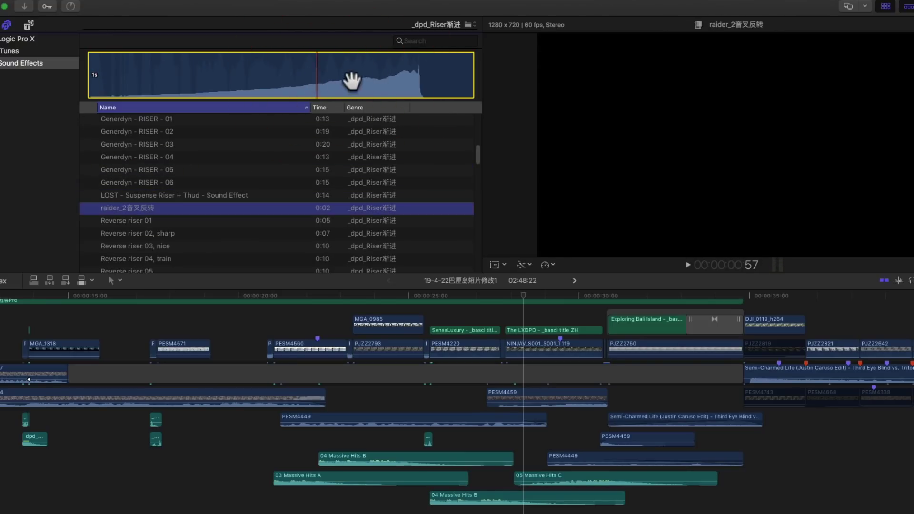
- Place raider_2音叉反转 under the LXDPD title shot near 29 seconds and play it
mouse_move(358, 86)
left_mouse_down()
mouse_move(559, 510)
mouse_move(593, 422)
left_mouse_up()
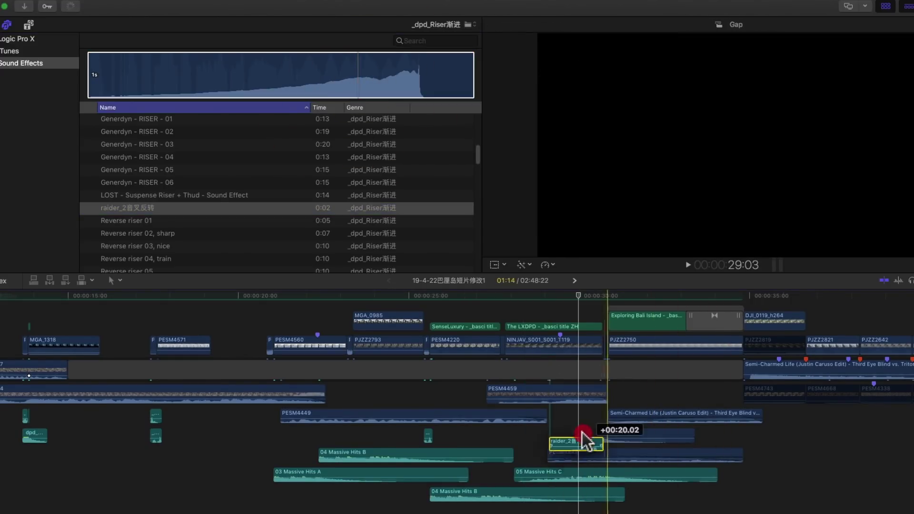
key("super+equal")
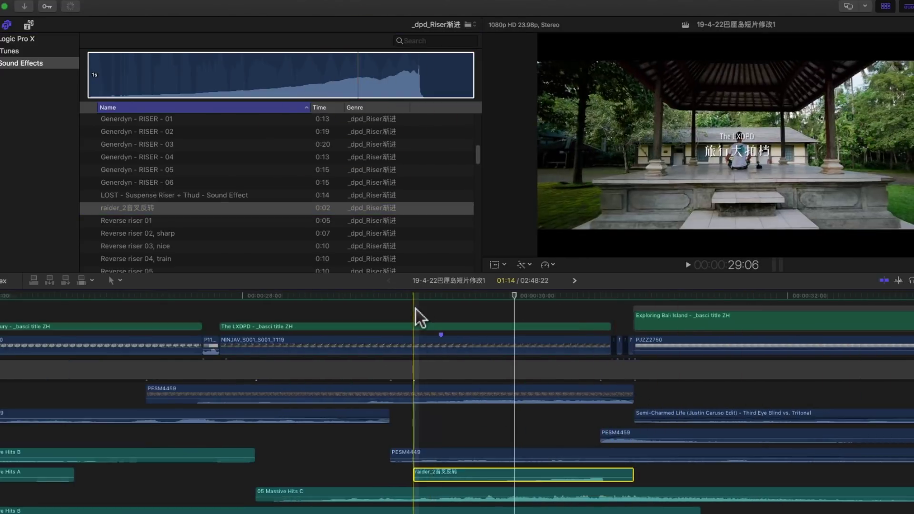
left_click_drag(453, 454, 452, 449)
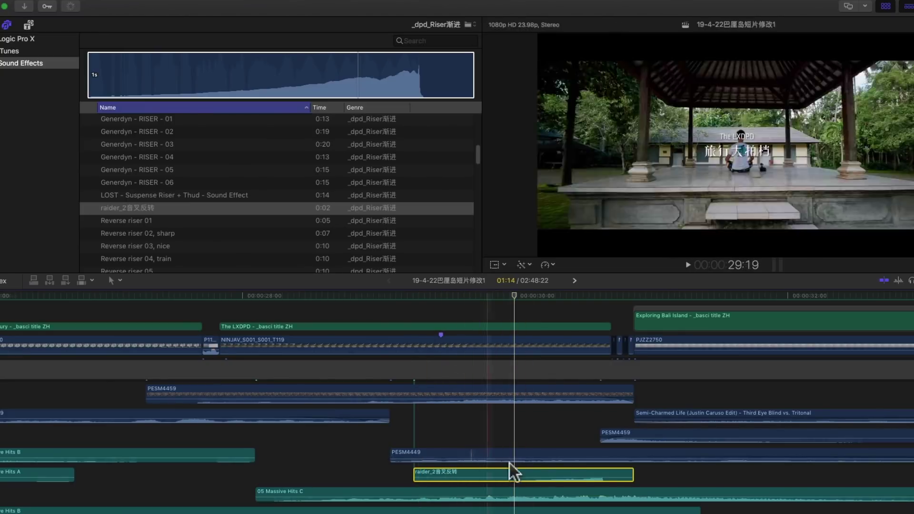
left_click(429, 432)
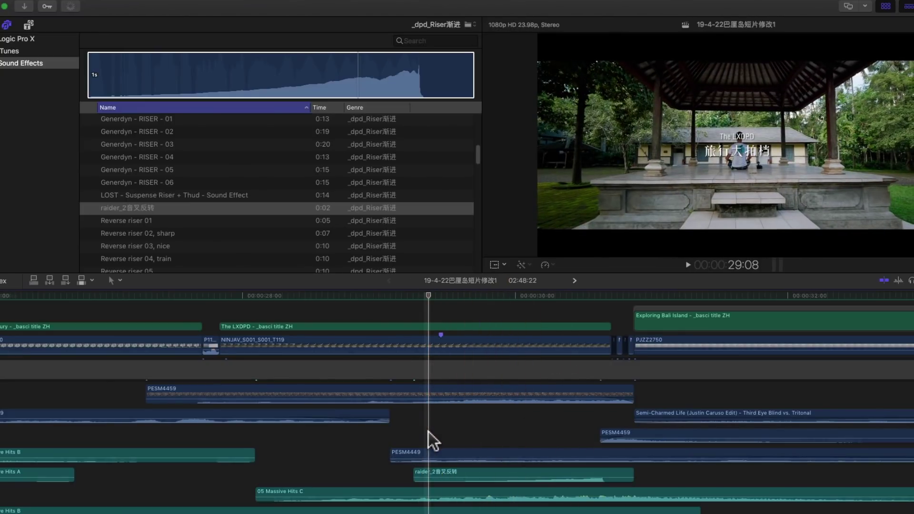
key("space")
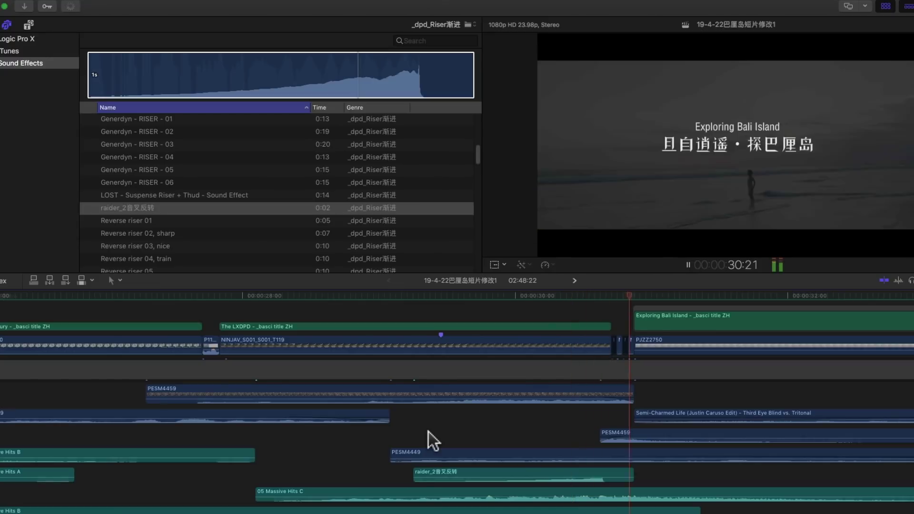
key("space")
- Shift the riser slightly later and replay to check its timing
left_click_drag(590, 475, 610, 469)
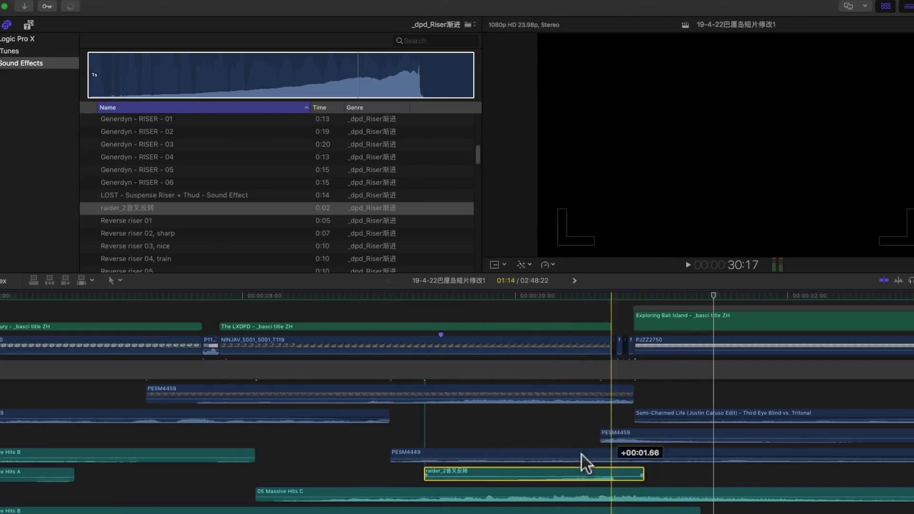
key("space")
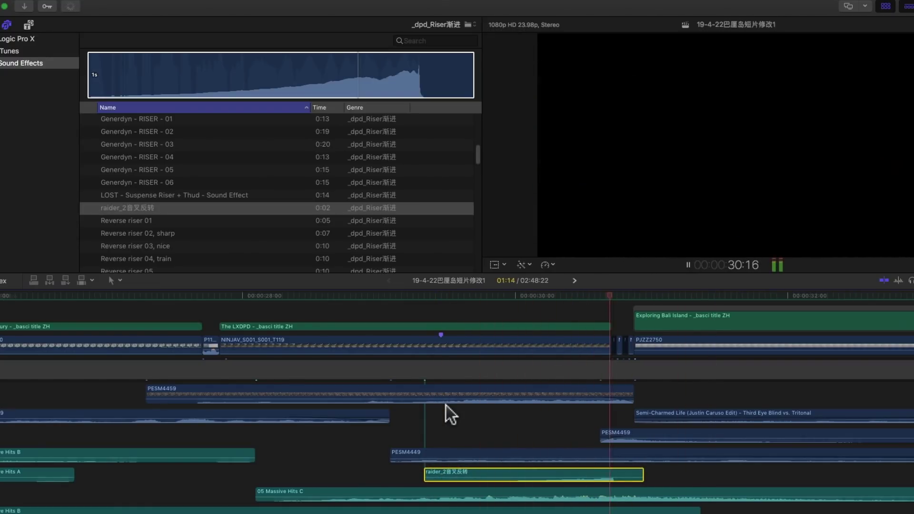
key("space")
key("super+minus")
key("super+minus")
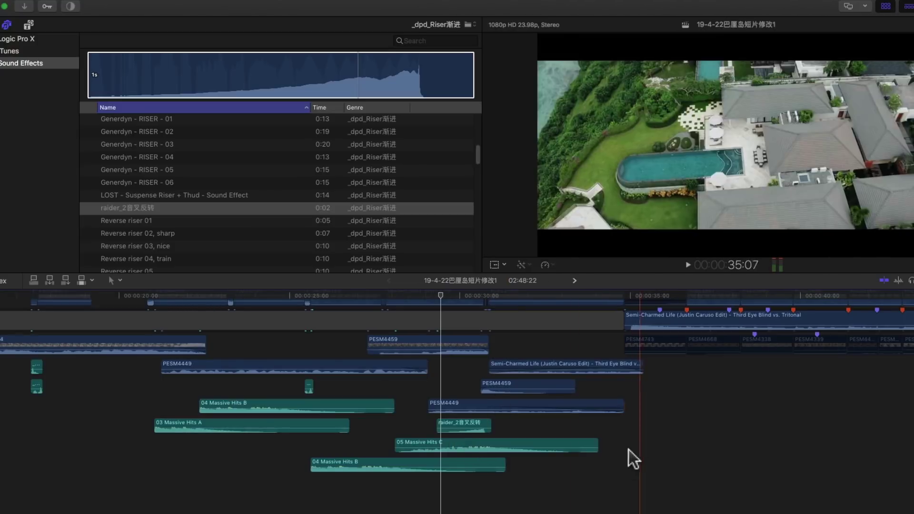
- Fit the whole Bali project into the timeline with Shift-Z
scroll(572, 478, "up", 3)
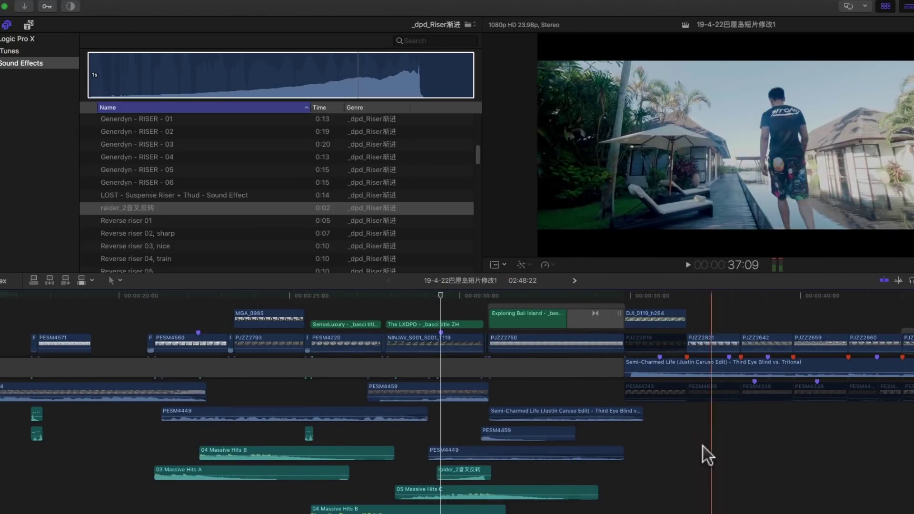
key("shift+z")
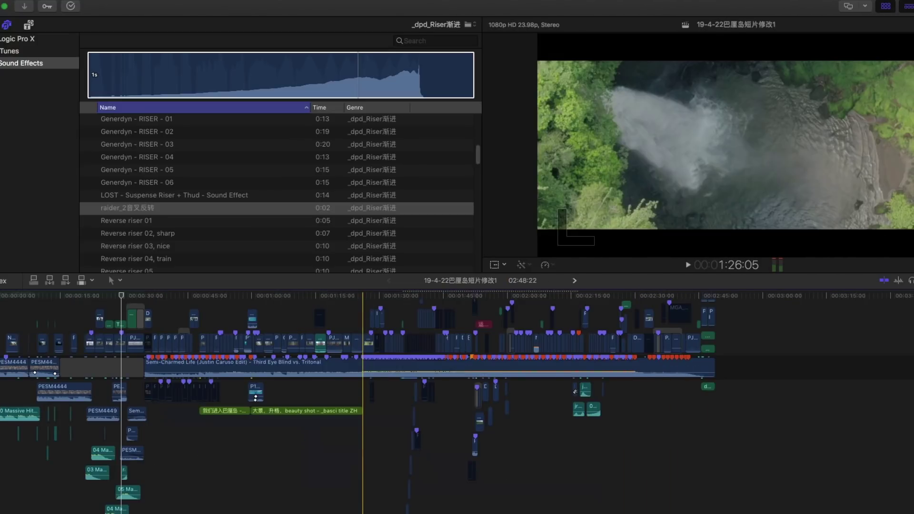